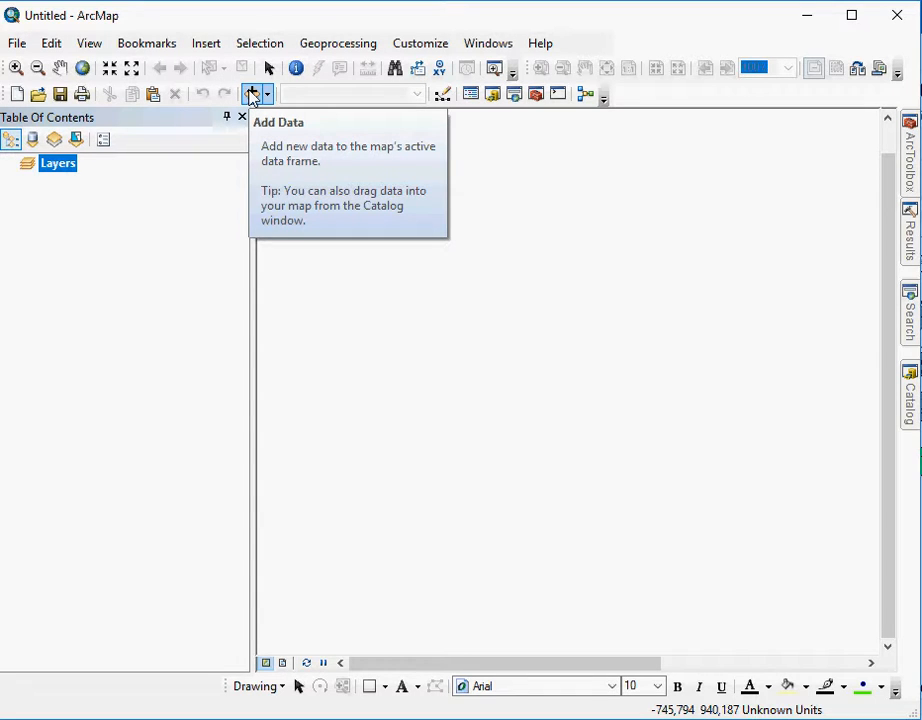
- Start adding data and look through the existing folder connections, including Downloads and Documents\GIS
{"action": "left_click", "coordinate": [251, 95]}
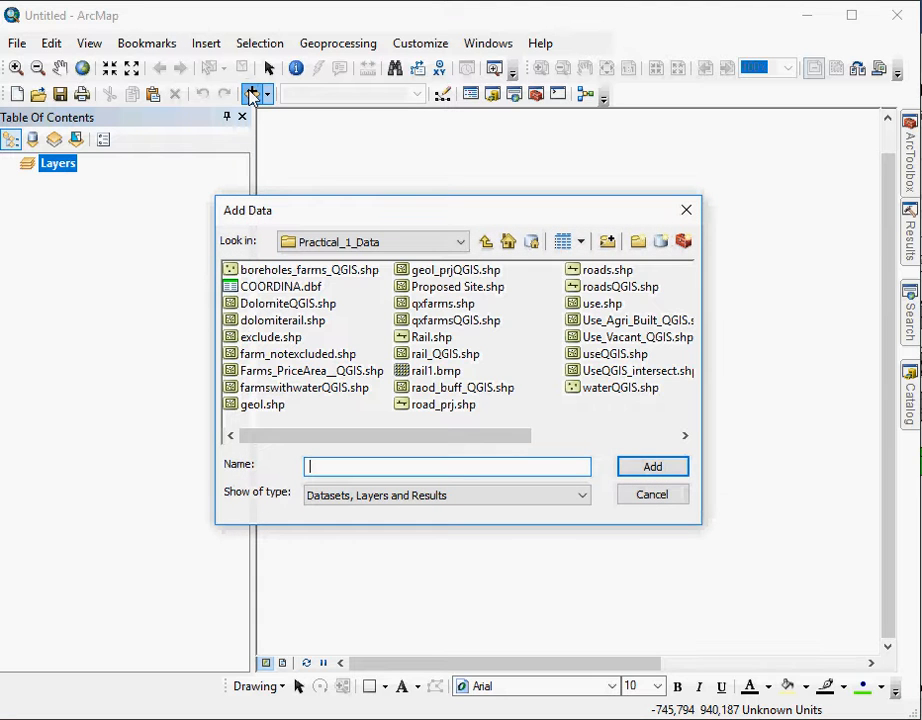
{"action": "left_click", "coordinate": [462, 246]}
{"action": "left_click", "coordinate": [430, 262]}
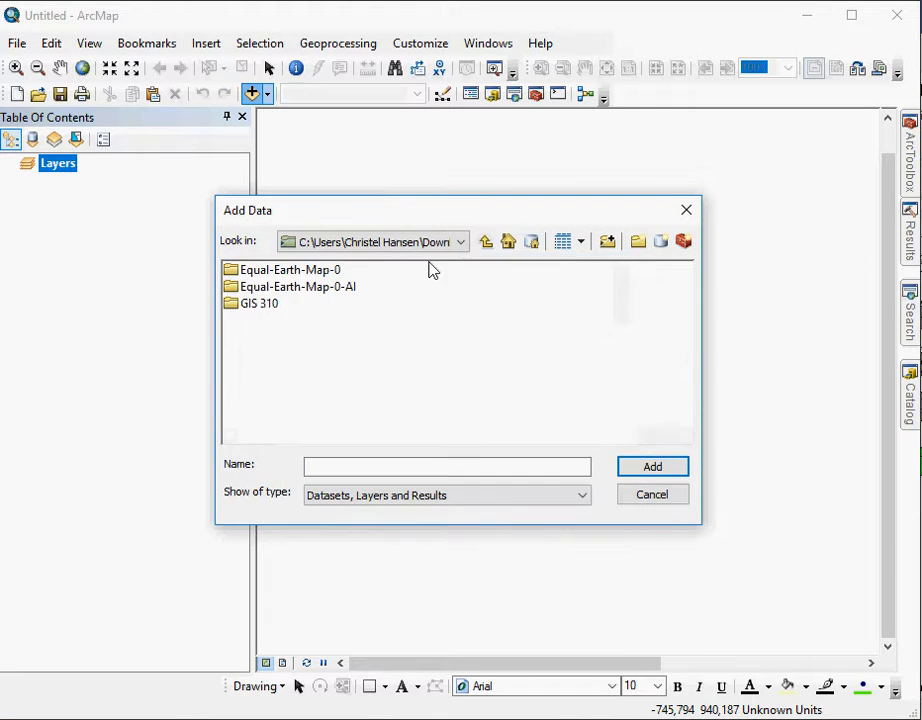
{"action": "left_click", "coordinate": [430, 250]}
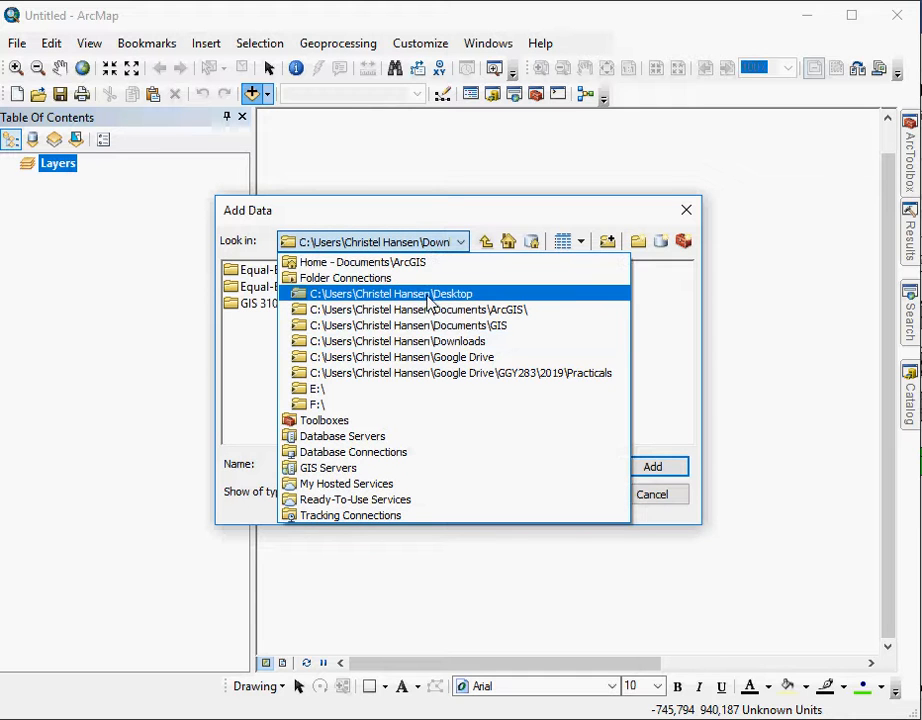
{"action": "left_click", "coordinate": [414, 328]}
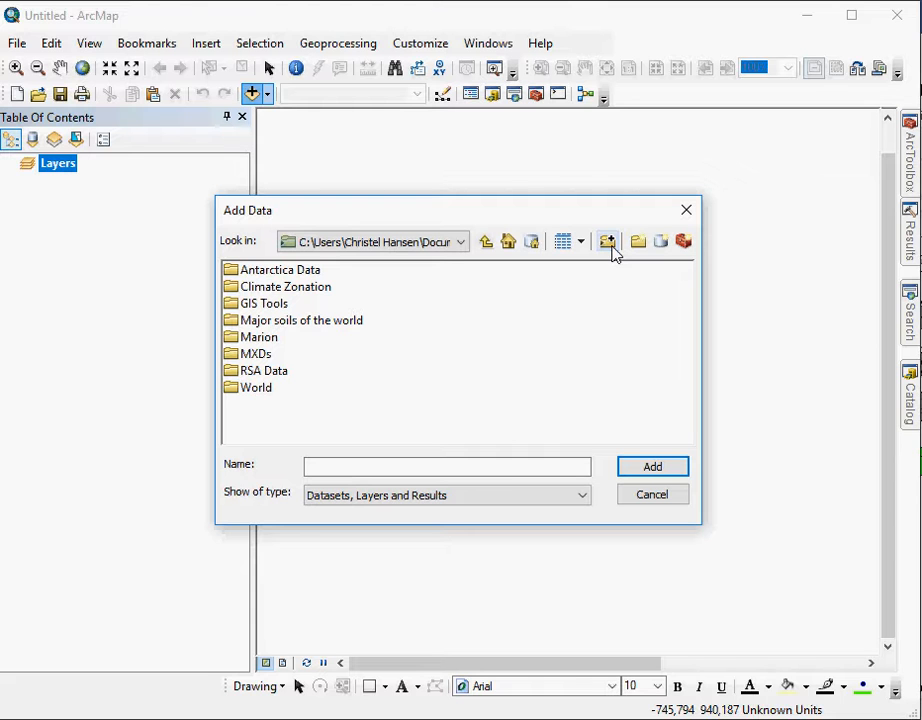
{"action": "left_click", "coordinate": [462, 245]}
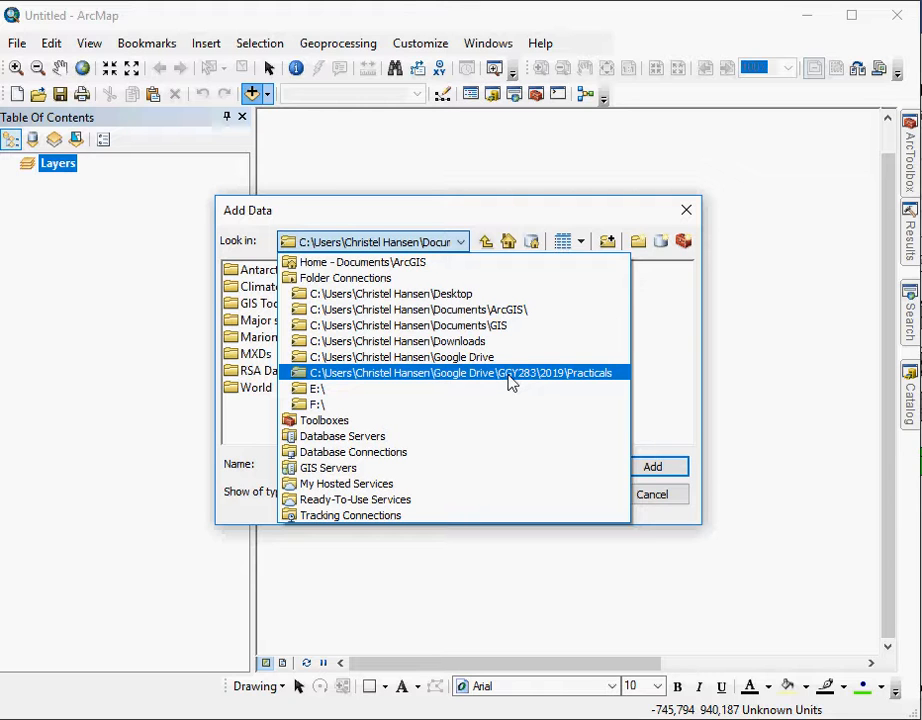
{"action": "left_click", "coordinate": [606, 245]}
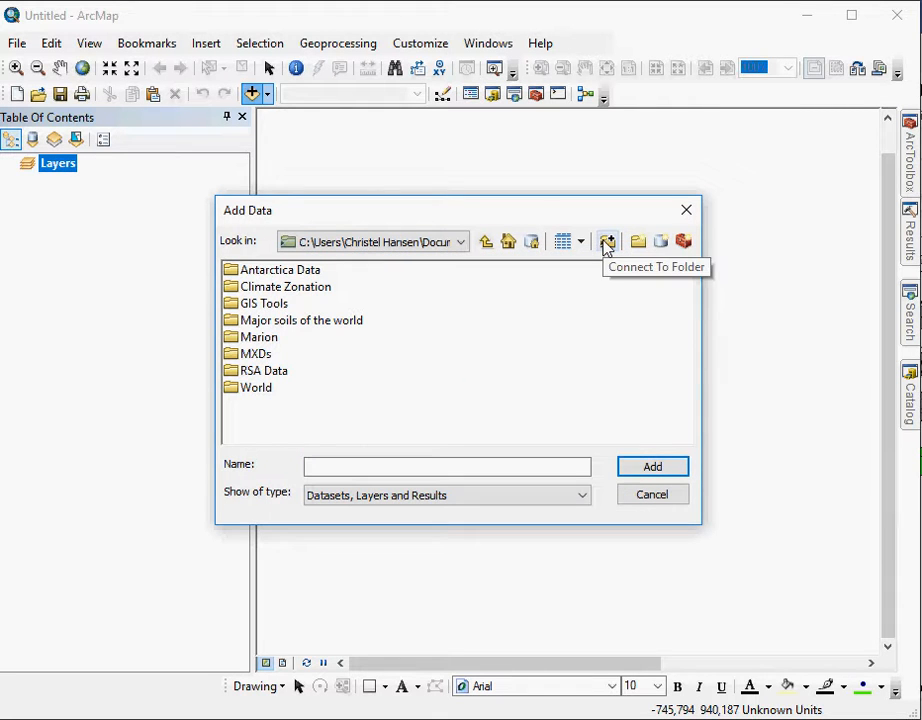
- Start a new folder connection and expand the Google Drive folder under the user's profile folder
{"action": "left_click", "coordinate": [607, 244]}
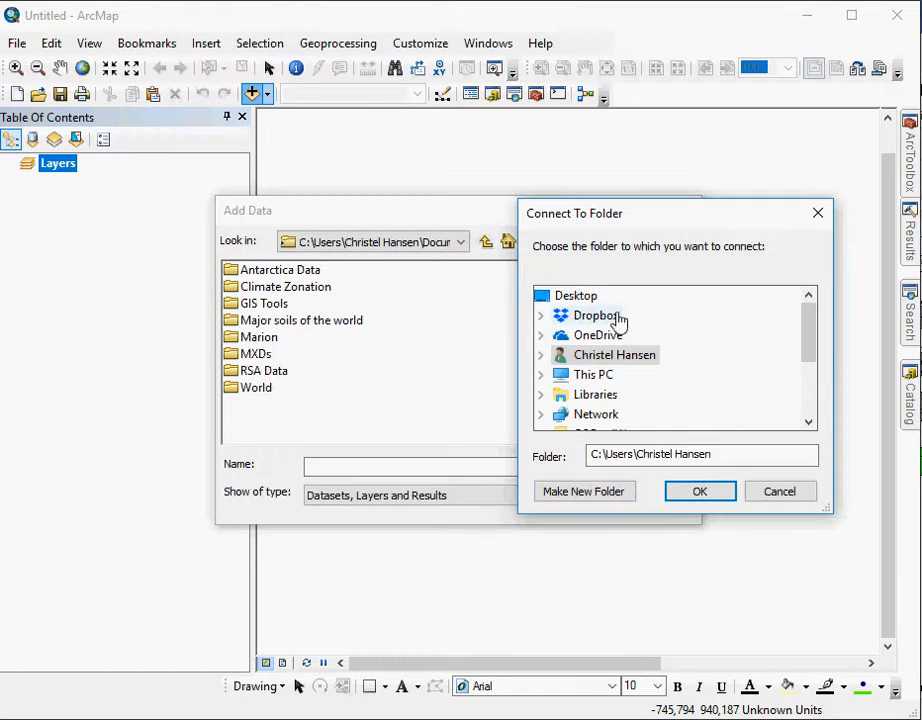
{"action": "scroll", "coordinate": [617, 318], "scroll_direction": "down", "scroll_amount": 2}
{"action": "scroll", "coordinate": [617, 318], "scroll_direction": "up", "scroll_amount": 2}
{"action": "scroll", "coordinate": [617, 318], "scroll_direction": "down", "scroll_amount": 2}
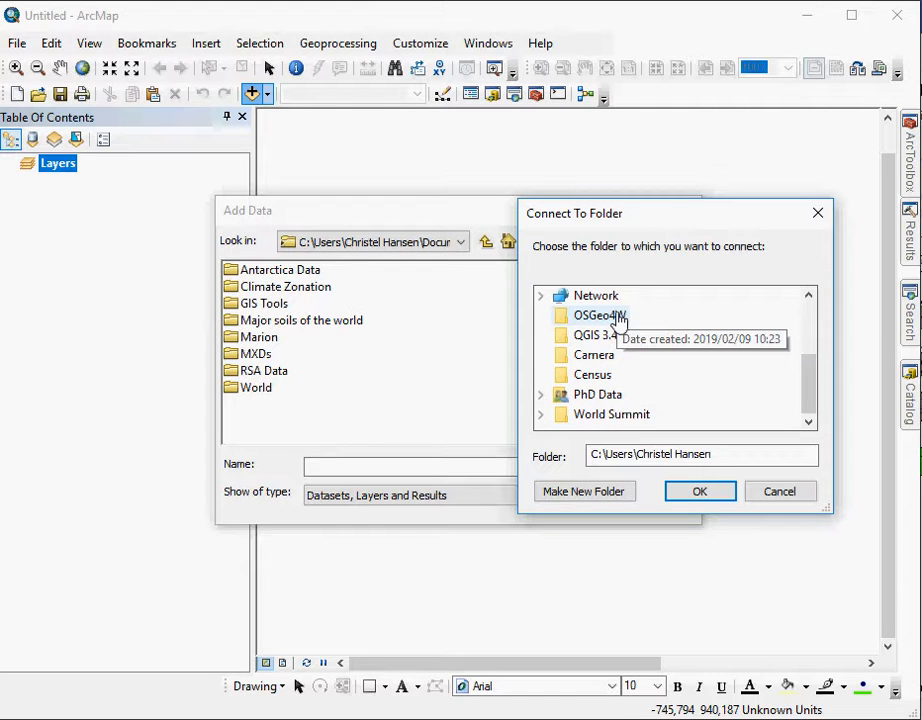
{"action": "scroll", "coordinate": [617, 352], "scroll_direction": "up", "scroll_amount": 2}
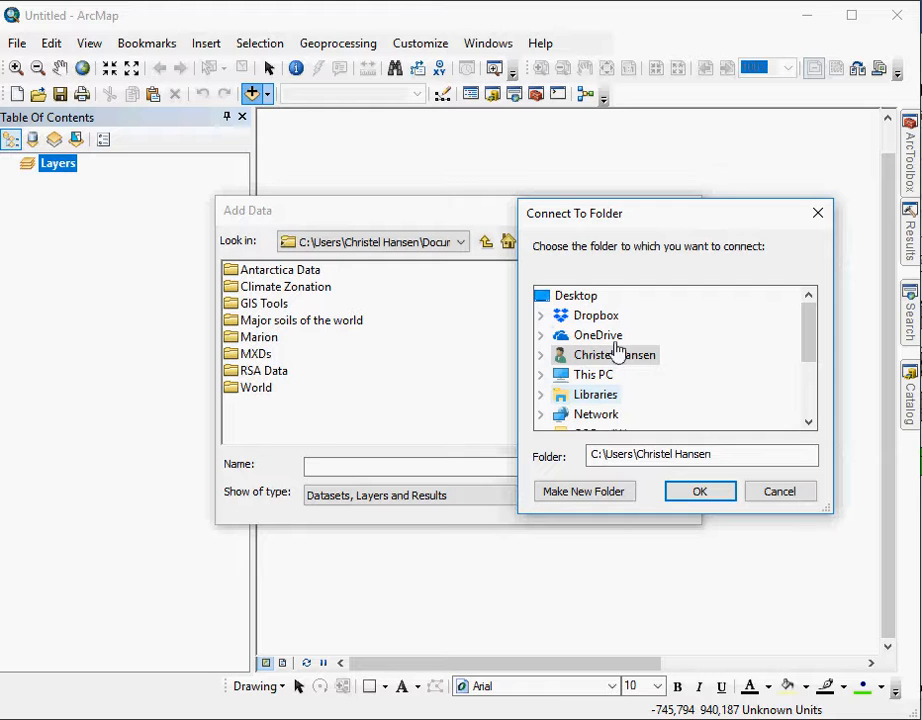
{"action": "left_click", "coordinate": [548, 355]}
{"action": "left_click", "coordinate": [540, 355]}
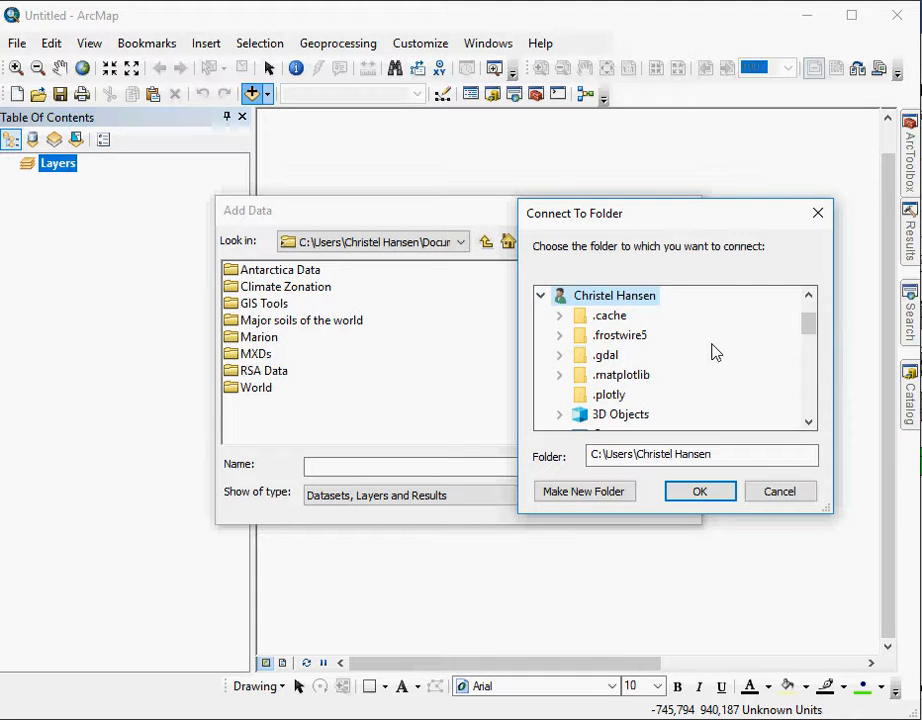
{"action": "scroll", "coordinate": [715, 352], "scroll_direction": "down", "scroll_amount": 5}
{"action": "scroll", "coordinate": [715, 352], "scroll_direction": "up", "scroll_amount": 1}
{"action": "scroll", "coordinate": [715, 352], "scroll_direction": "up", "scroll_amount": 1}
{"action": "left_click", "coordinate": [558, 317]}
- Connect to the Practicals folder inside GIS310\2019 on Google Drive
{"action": "scroll", "coordinate": [678, 366], "scroll_direction": "down", "scroll_amount": 8}
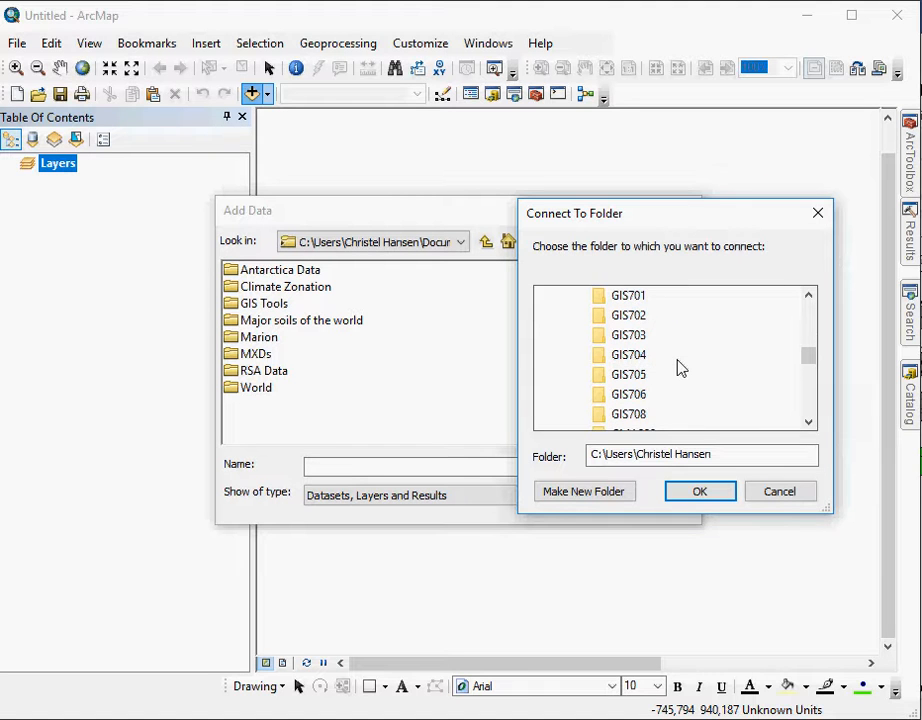
{"action": "scroll", "coordinate": [678, 368], "scroll_direction": "up", "scroll_amount": 2}
{"action": "left_click", "coordinate": [579, 375]}
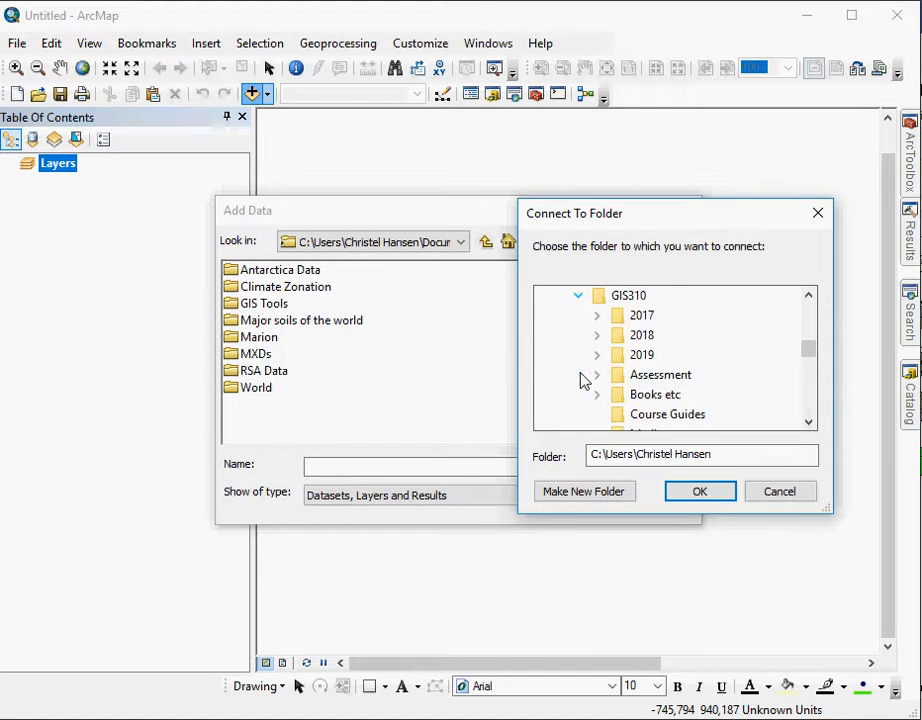
{"action": "left_click", "coordinate": [597, 356]}
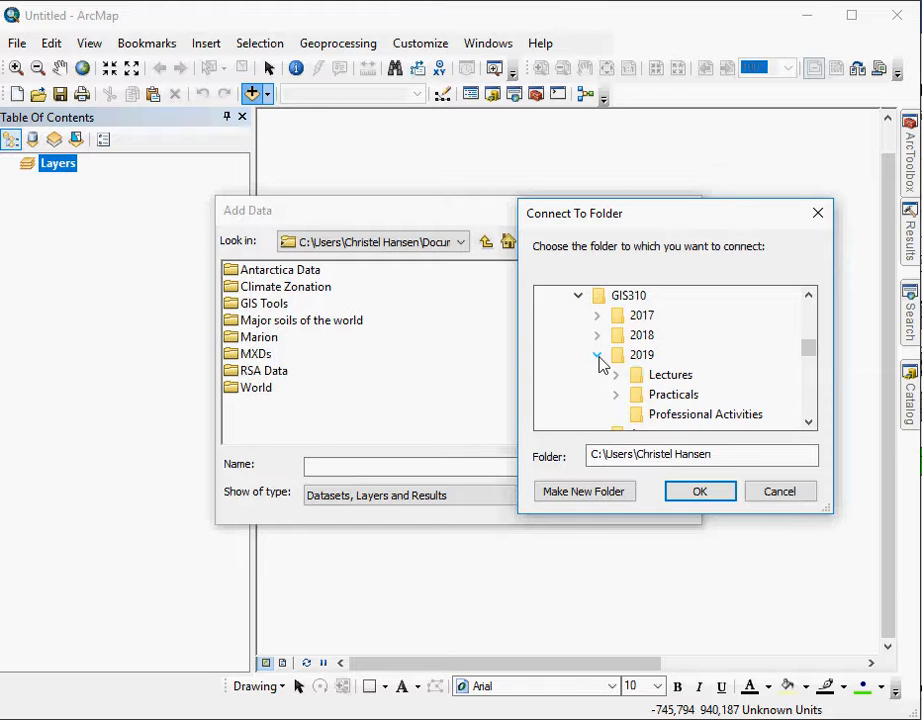
{"action": "left_click", "coordinate": [616, 396]}
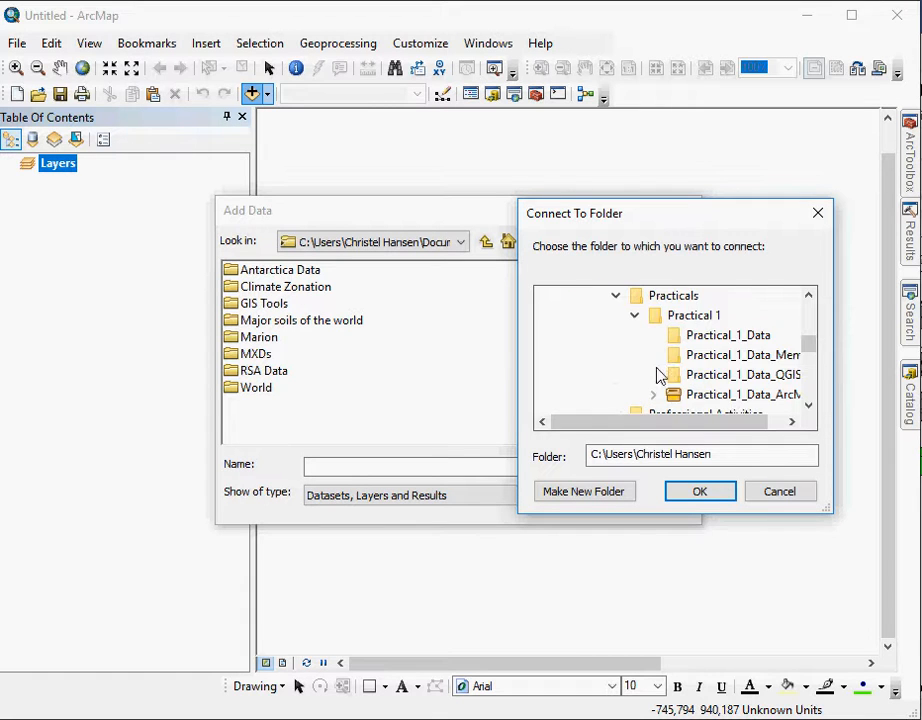
{"action": "left_click", "coordinate": [682, 303]}
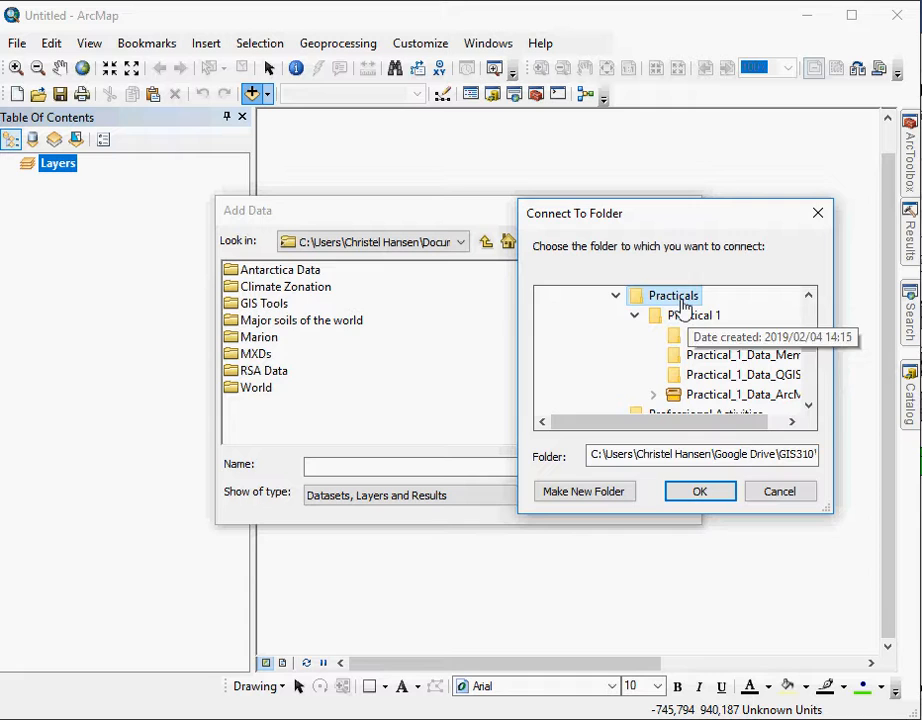
{"action": "left_click", "coordinate": [720, 490]}
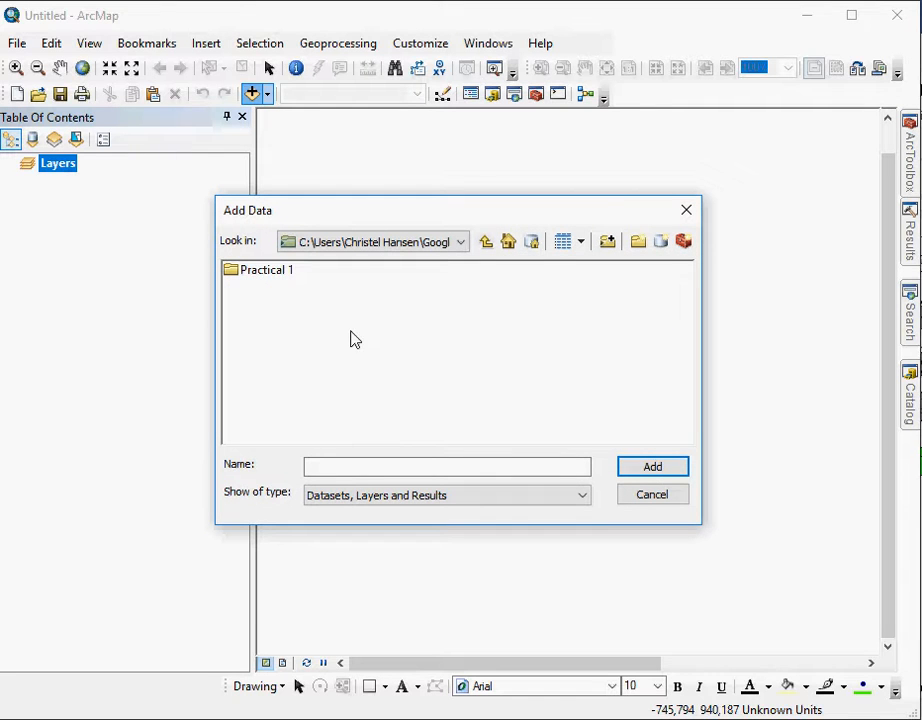
- Add geol.shp from the Practical 1\Practical_1_Data folder to the map
{"action": "double_click", "coordinate": [267, 277]}
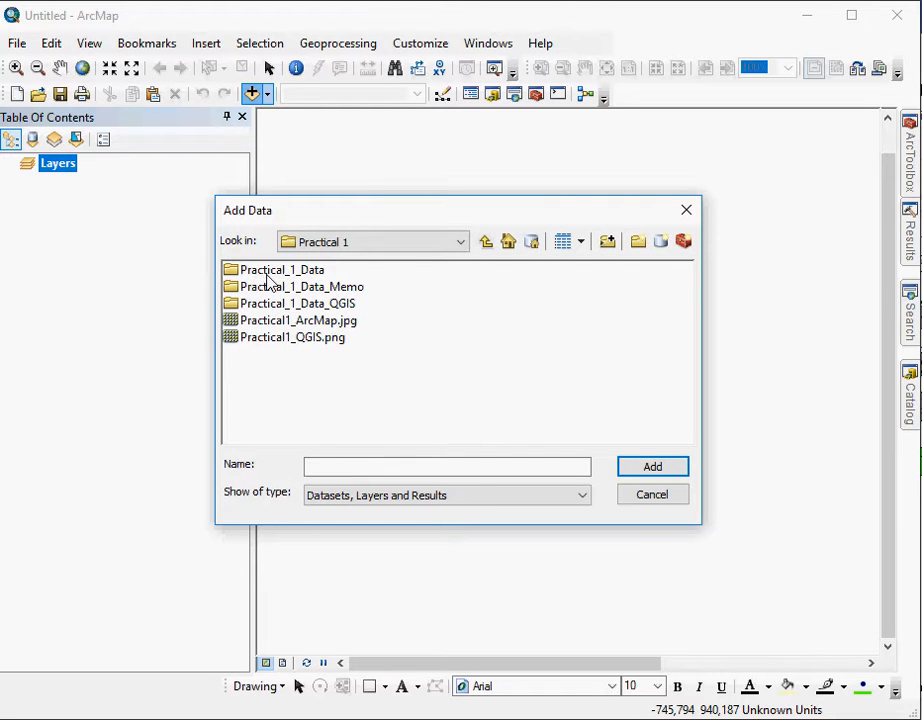
{"action": "double_click", "coordinate": [267, 276]}
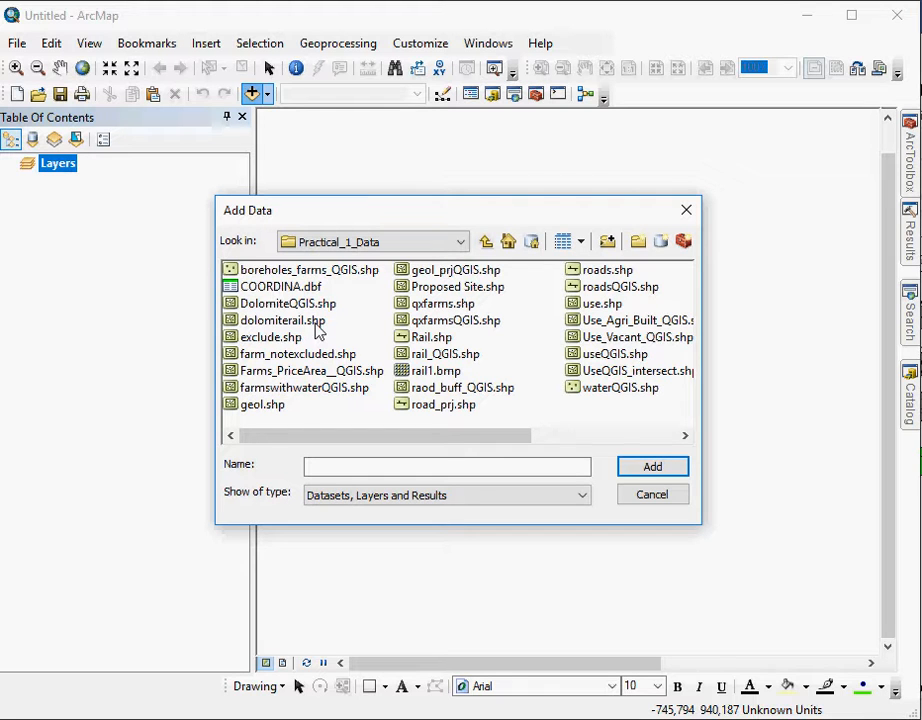
{"action": "left_click", "coordinate": [269, 410]}
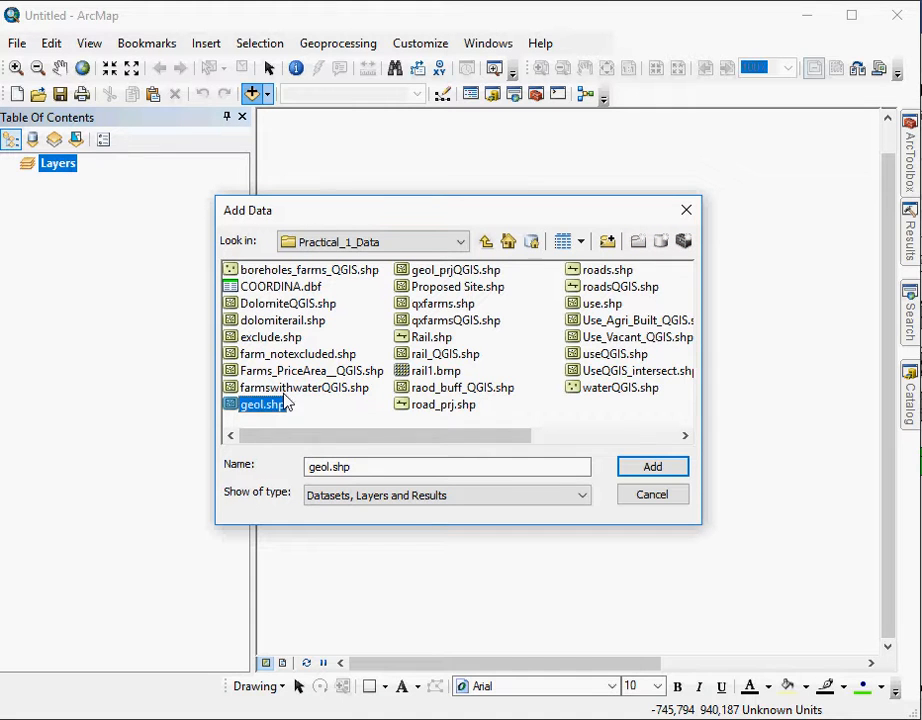
{"action": "left_click", "coordinate": [408, 497]}
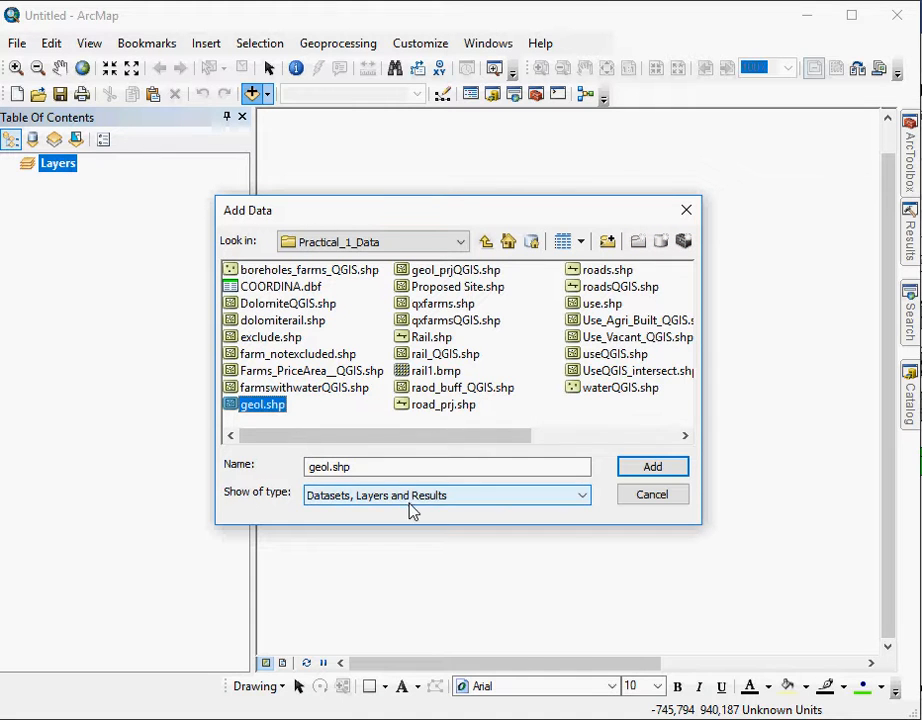
{"action": "left_click", "coordinate": [410, 511]}
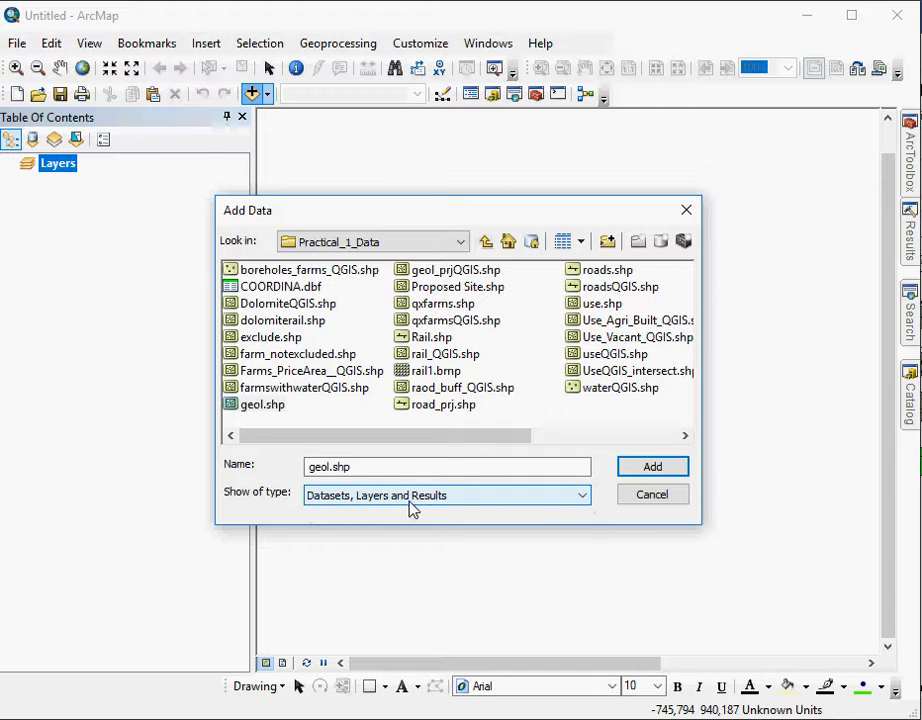
{"action": "left_click", "coordinate": [268, 407]}
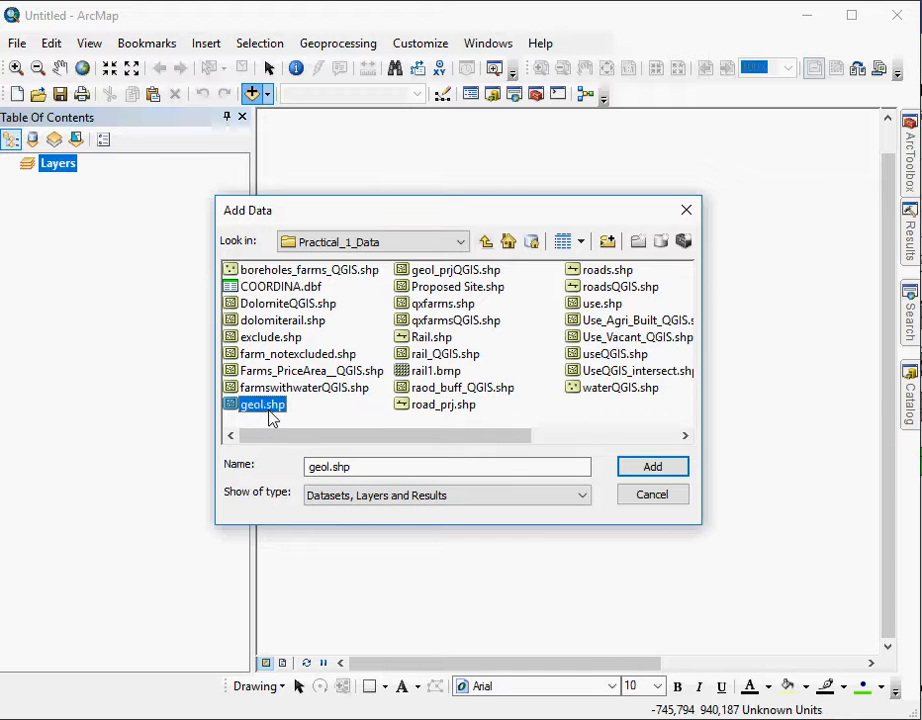
{"action": "left_click", "coordinate": [682, 472]}
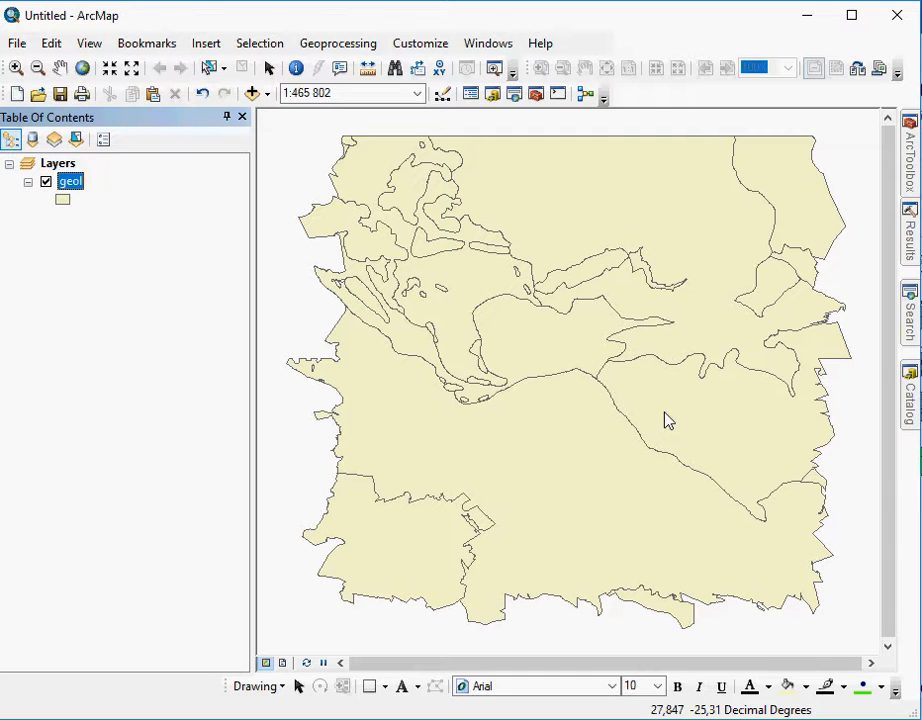
- Start adding more data and select the non-adjacent files qxfarms.shp, roads.shp and use.shp together
{"action": "left_click", "coordinate": [254, 94]}
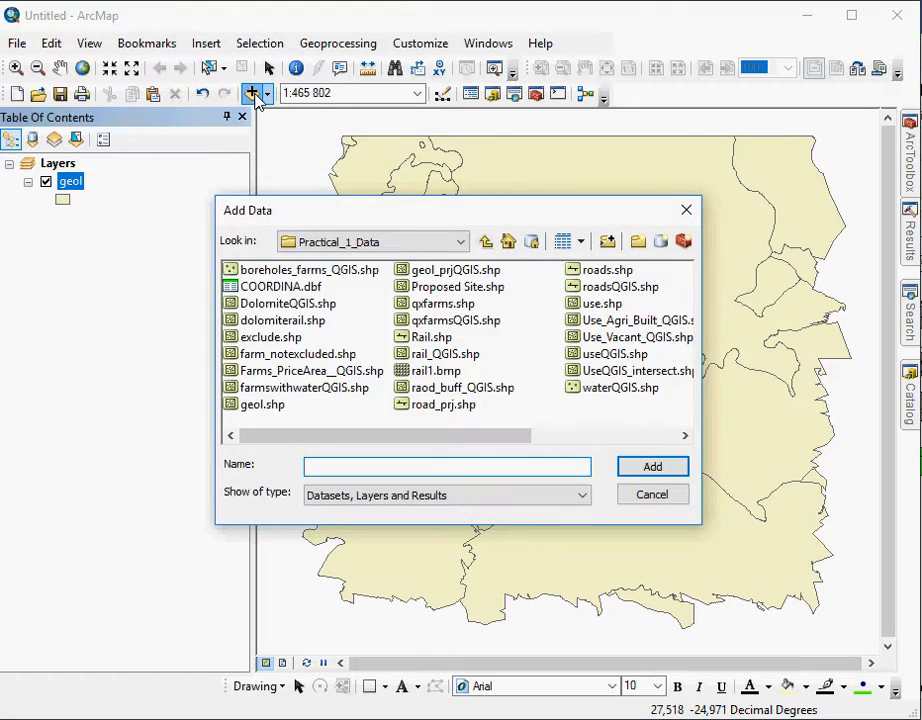
{"action": "left_click", "coordinate": [449, 308]}
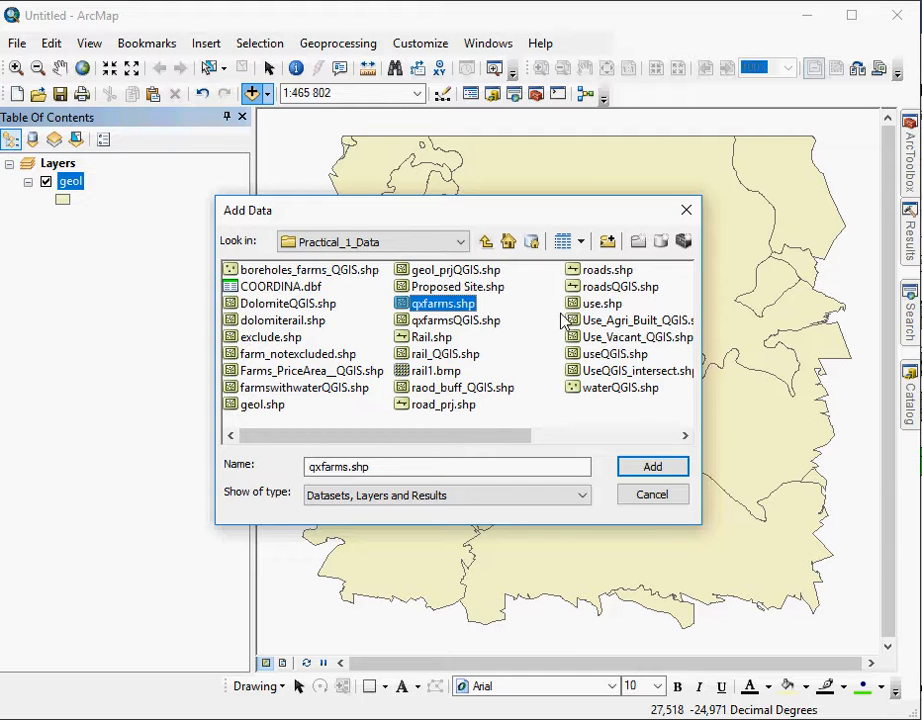
{"action": "left_click", "coordinate": [610, 271], "text": "ctrl"}
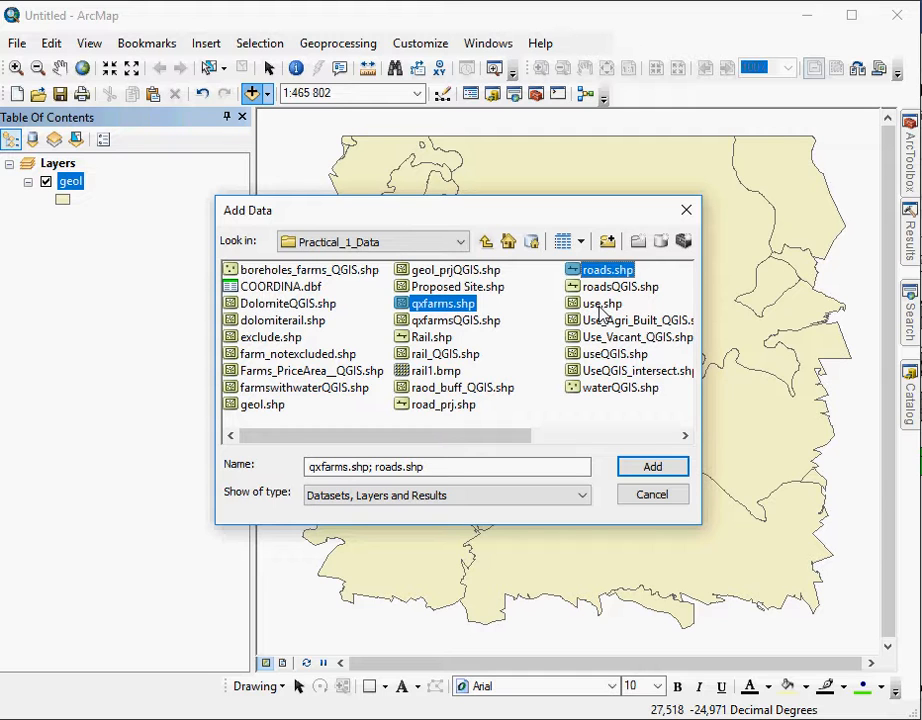
{"action": "left_click", "coordinate": [600, 306], "text": "ctrl"}
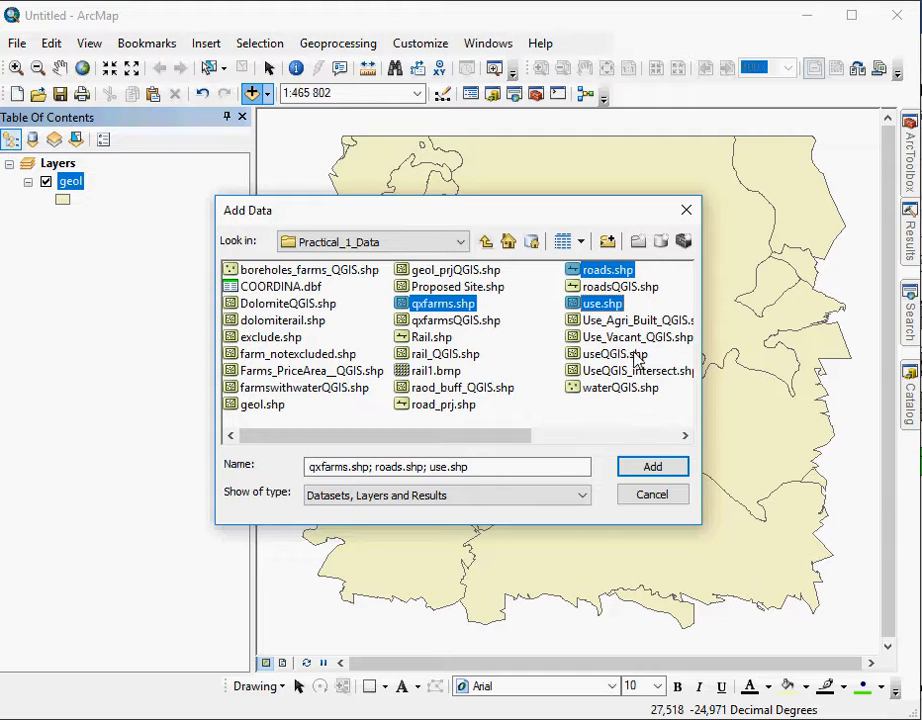
{"action": "left_click", "coordinate": [438, 305]}
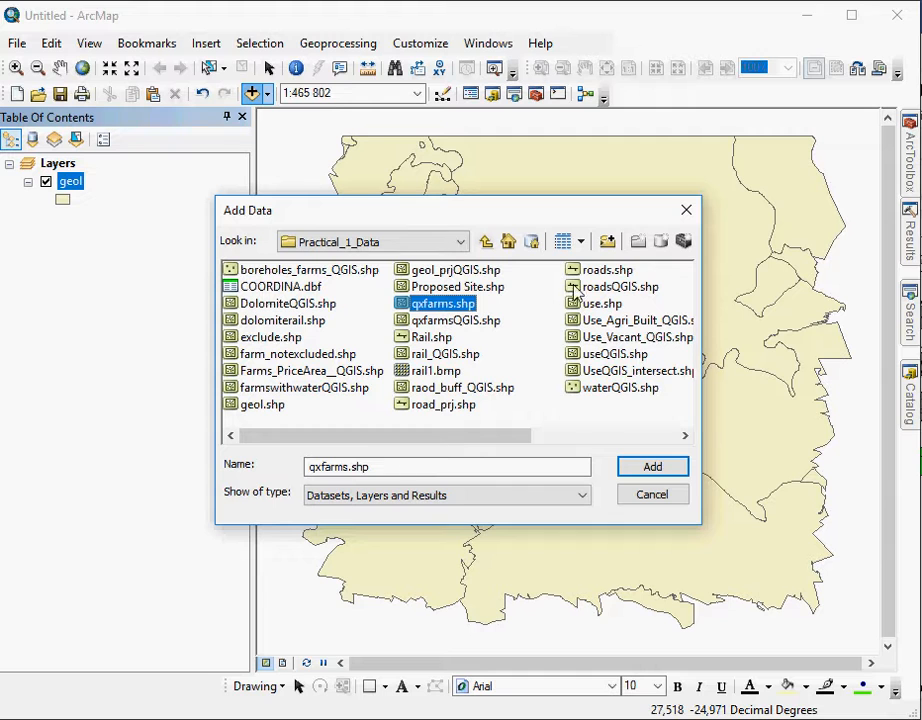
{"action": "left_click", "coordinate": [608, 272], "text": "ctrl"}
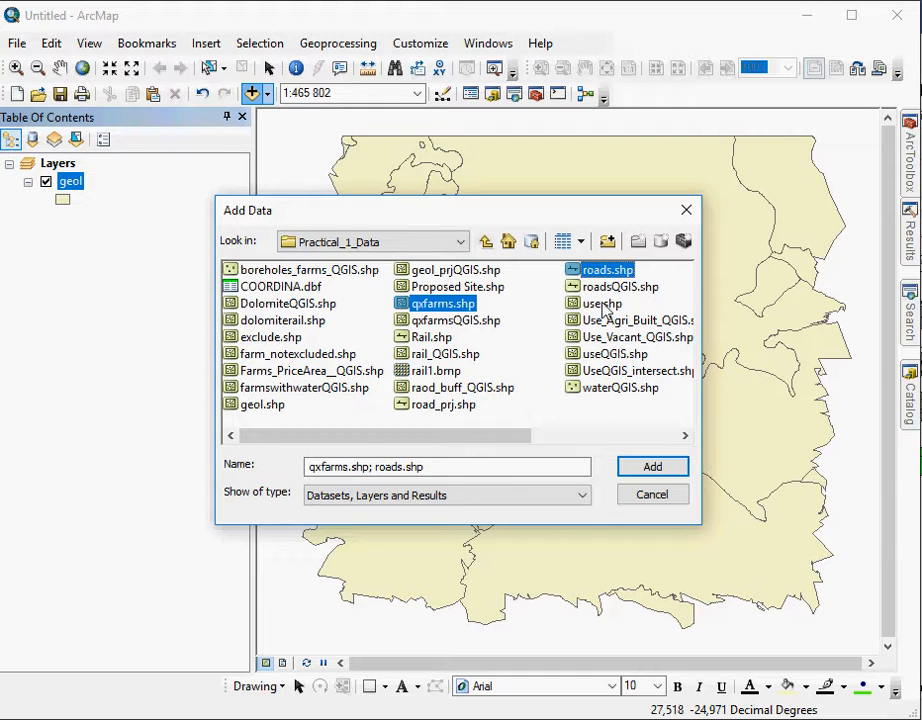
{"action": "left_click", "coordinate": [602, 305], "text": "ctrl"}
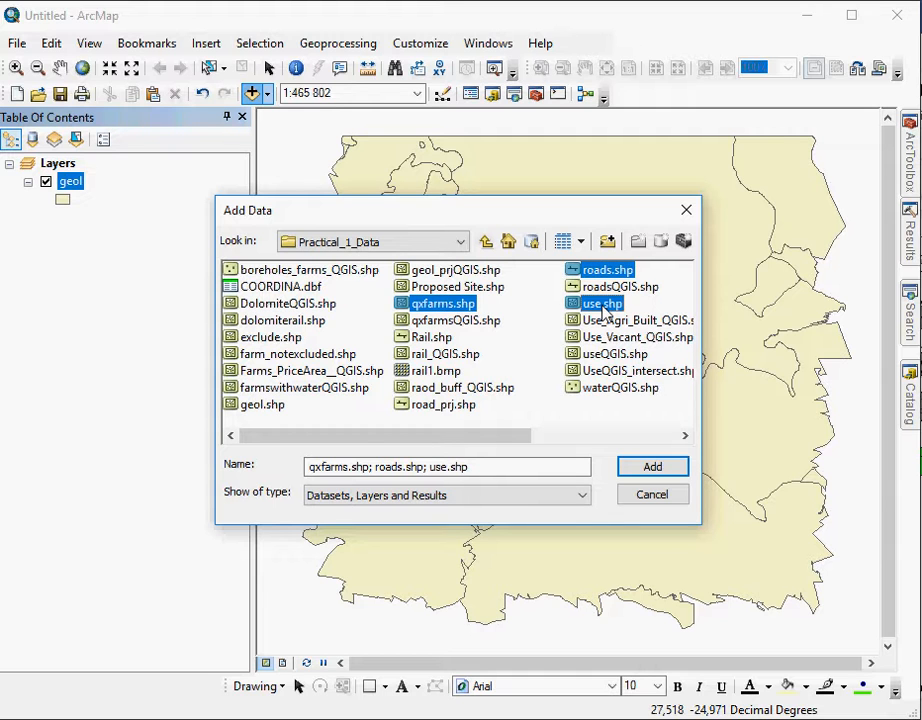
- Replace the selection with the continuous range of files from geol_prjQGIS.shp through road_prj.shp
{"action": "left_click", "coordinate": [437, 308]}
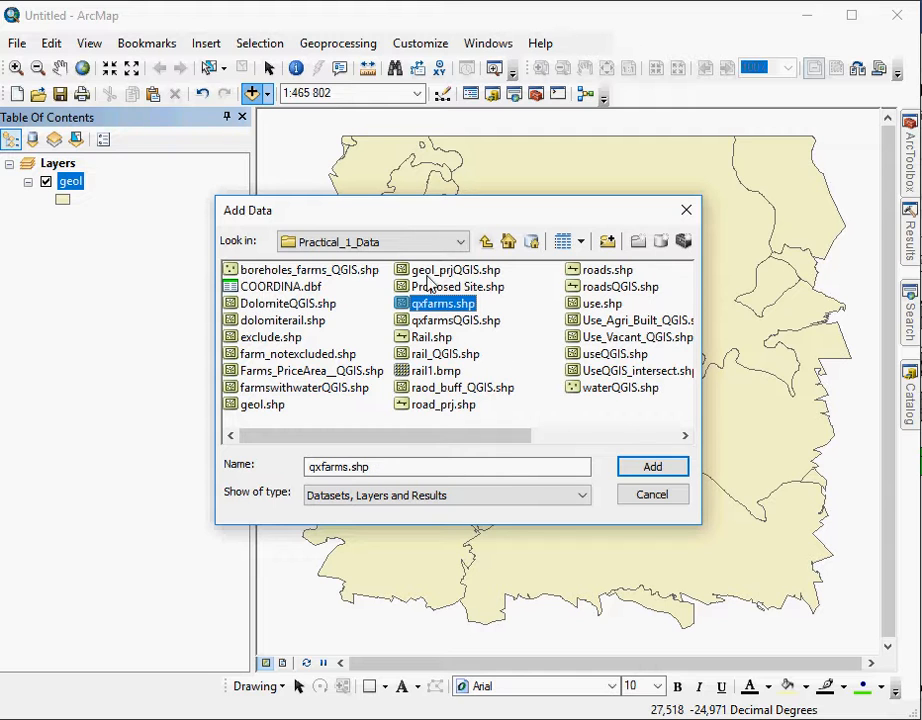
{"action": "left_click", "coordinate": [430, 272]}
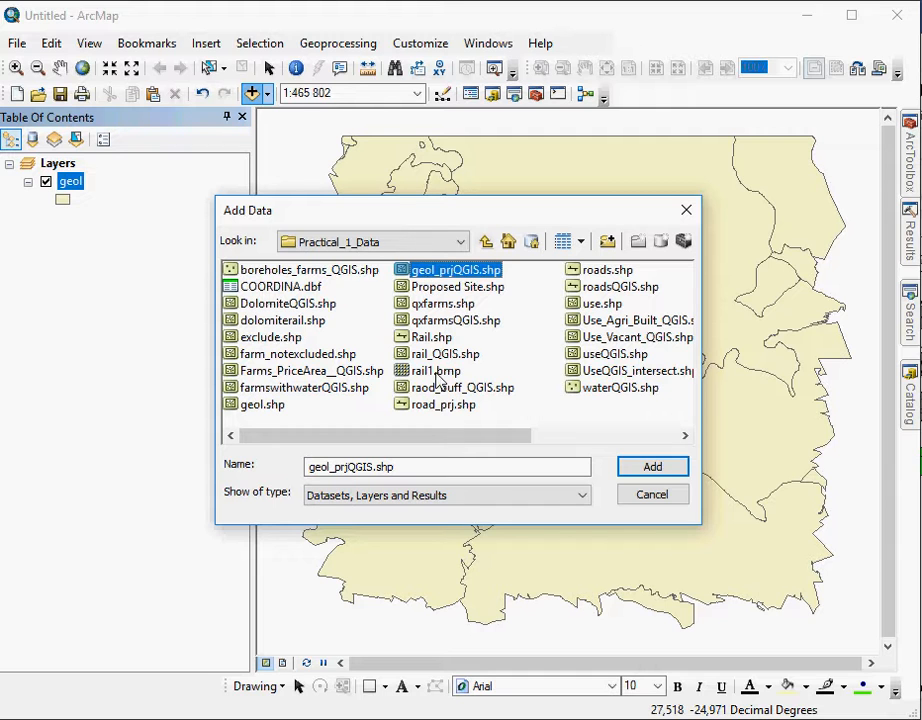
{"action": "left_click", "coordinate": [445, 410], "text": "shift"}
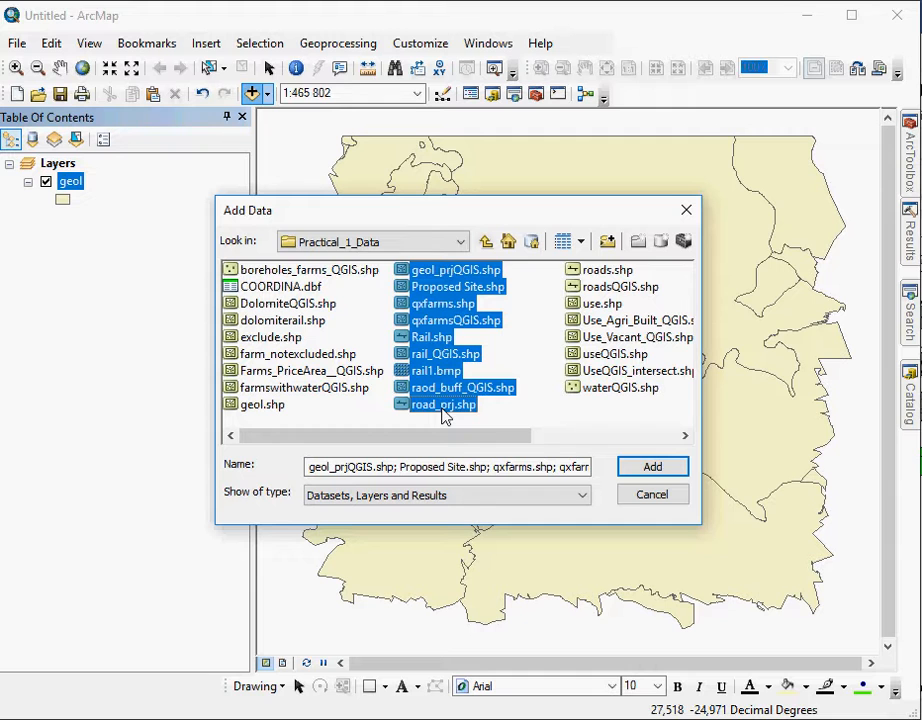
{"action": "left_click", "coordinate": [459, 274]}
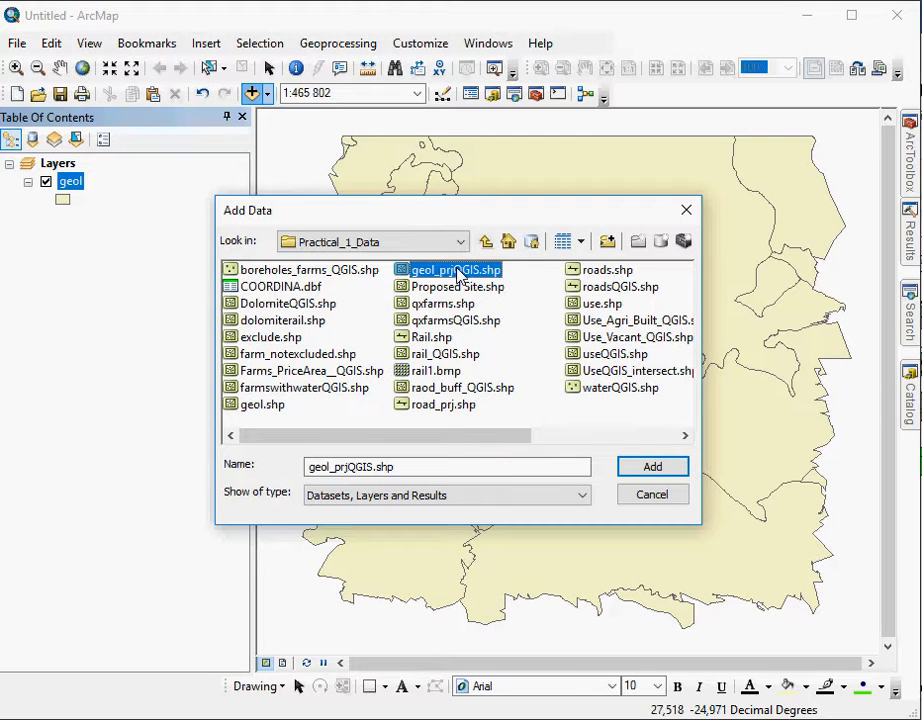
{"action": "left_click", "coordinate": [452, 406], "text": "shift"}
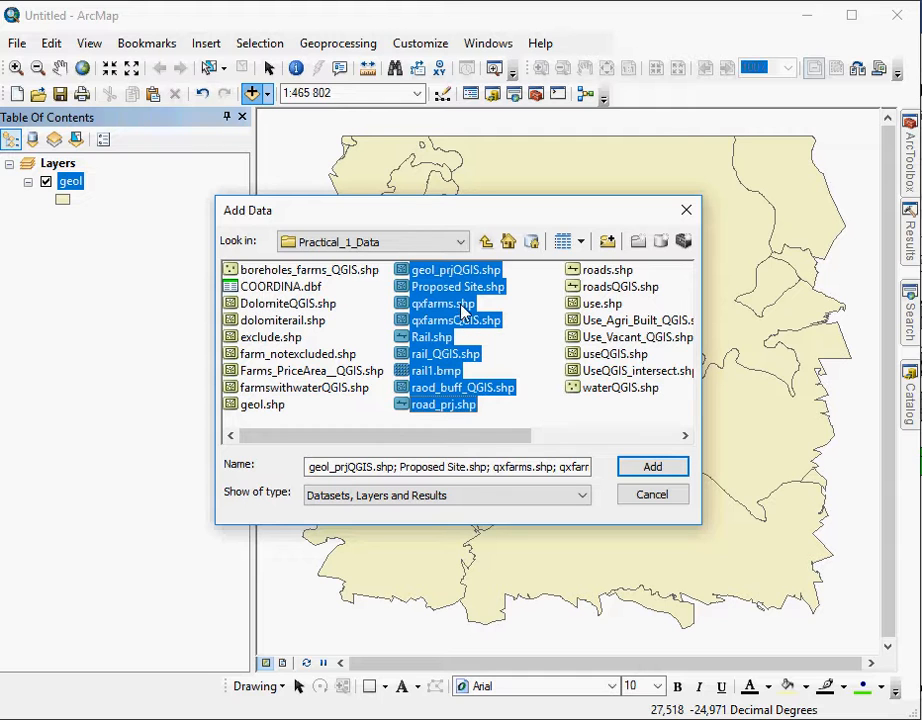
- Replace the file selection with qxfarms.shp, use.shp and roads.shp, add them to the map and acknowledge the missing spatial reference notice
{"action": "left_click", "coordinate": [445, 306]}
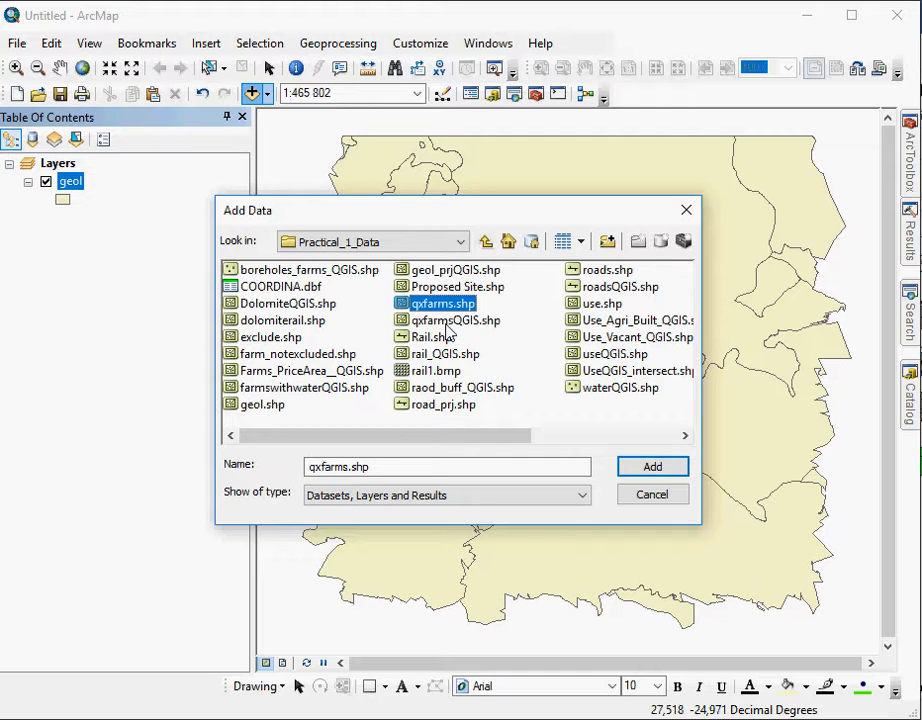
{"action": "left_click", "coordinate": [604, 304], "text": "ctrl"}
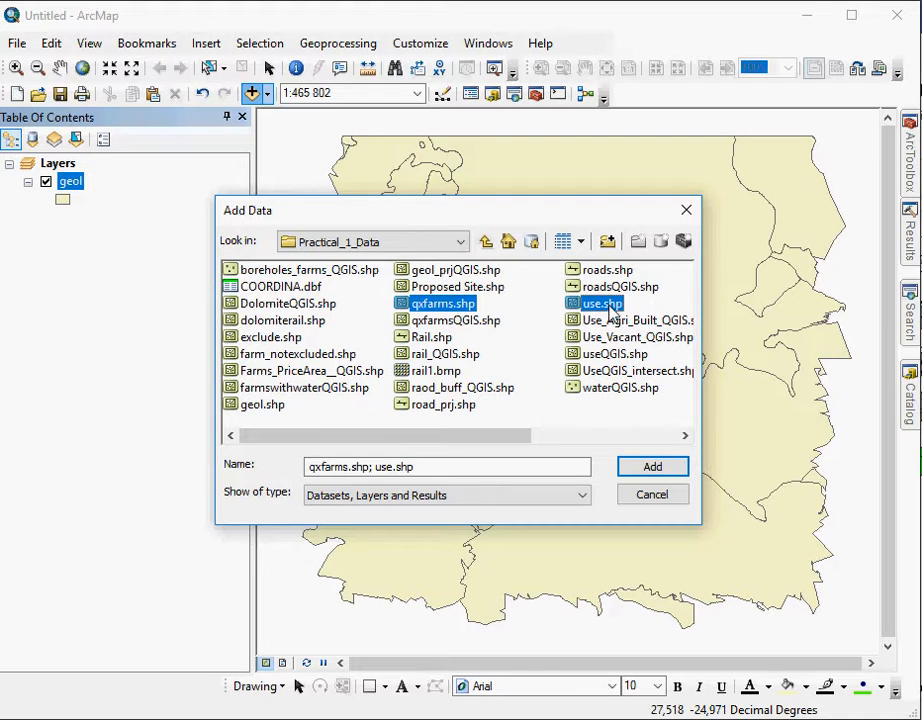
{"action": "left_click", "coordinate": [600, 270], "text": "ctrl"}
{"action": "left_click", "coordinate": [648, 472]}
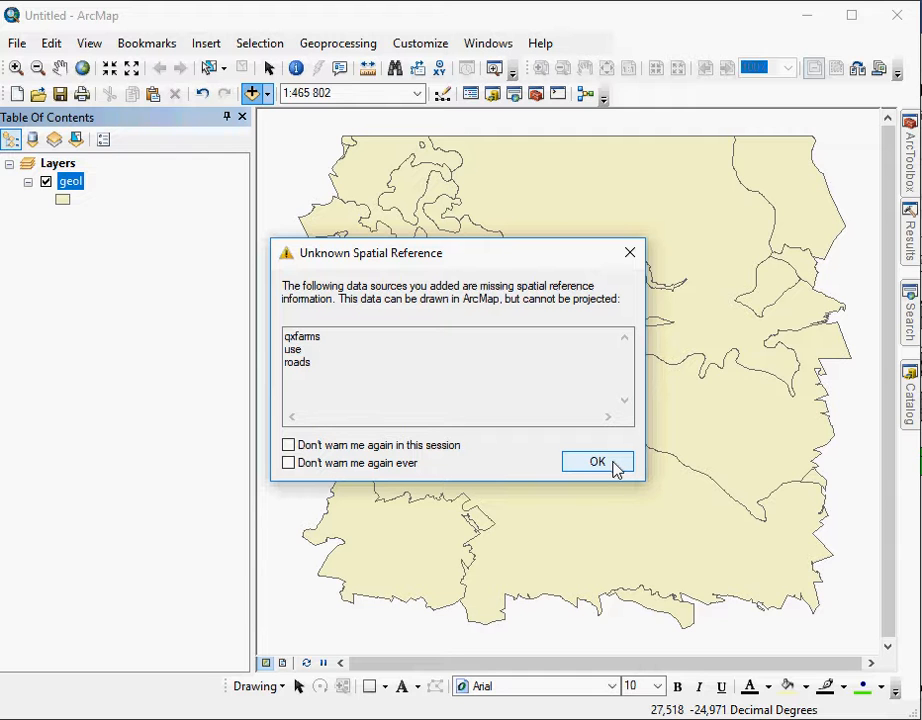
{"action": "left_click", "coordinate": [597, 462]}
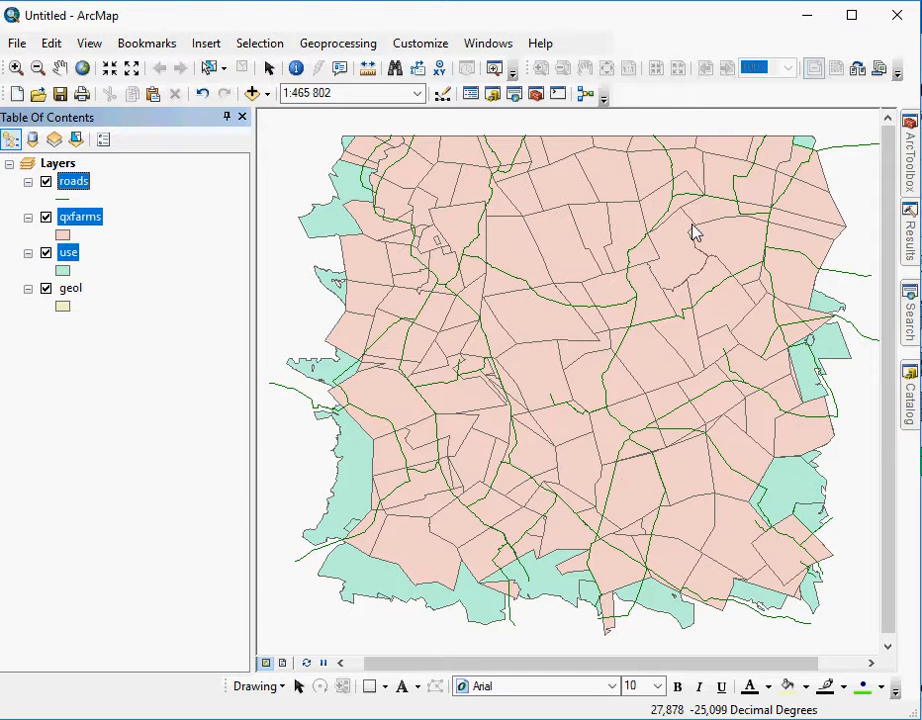
- View the Catalog's folder connections and the Connect To Folder dialog without connecting a new folder
{"action": "left_click", "coordinate": [910, 397]}
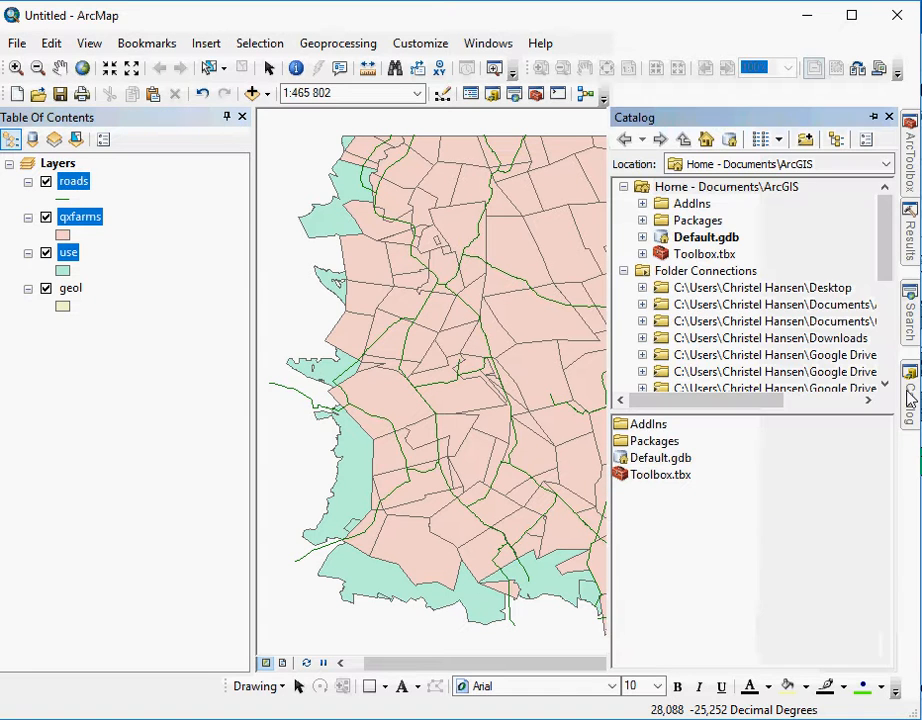
{"action": "scroll", "coordinate": [556, 320], "scroll_direction": "down", "scroll_amount": 1}
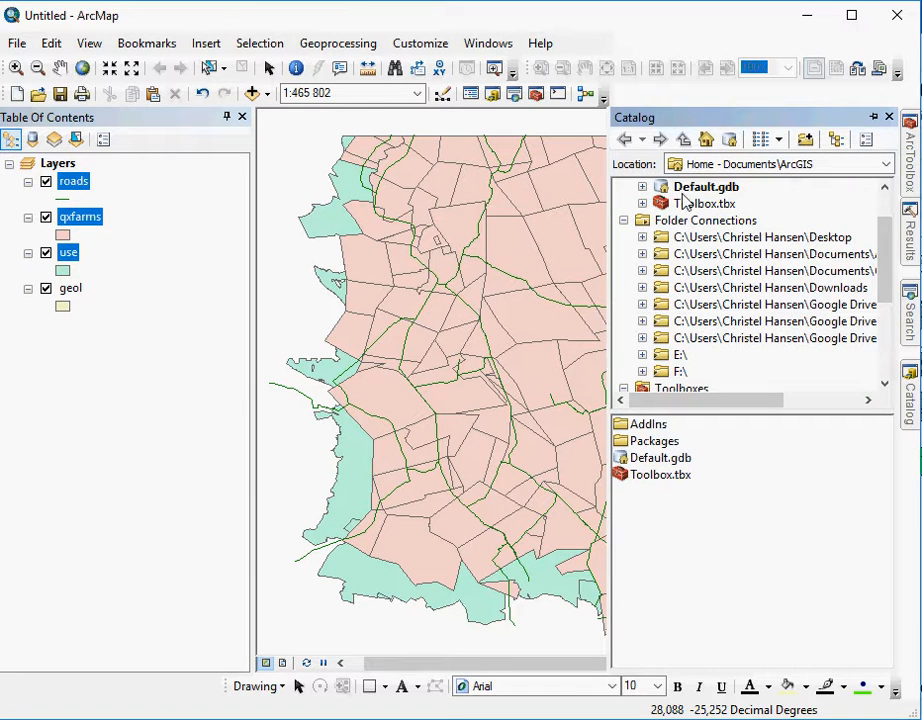
{"action": "left_click", "coordinate": [806, 142]}
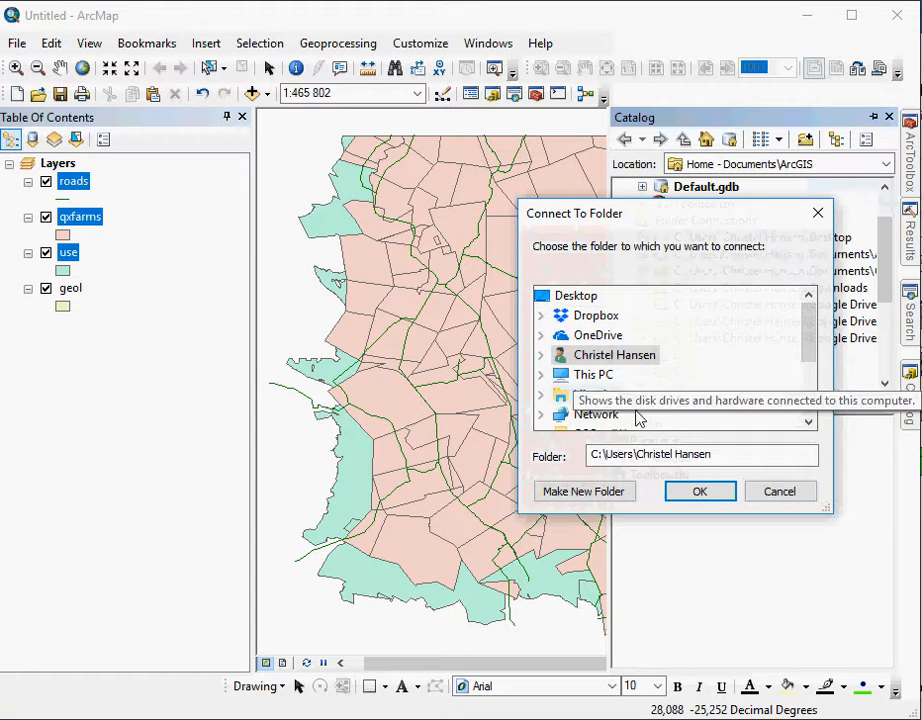
{"action": "left_click", "coordinate": [780, 491]}
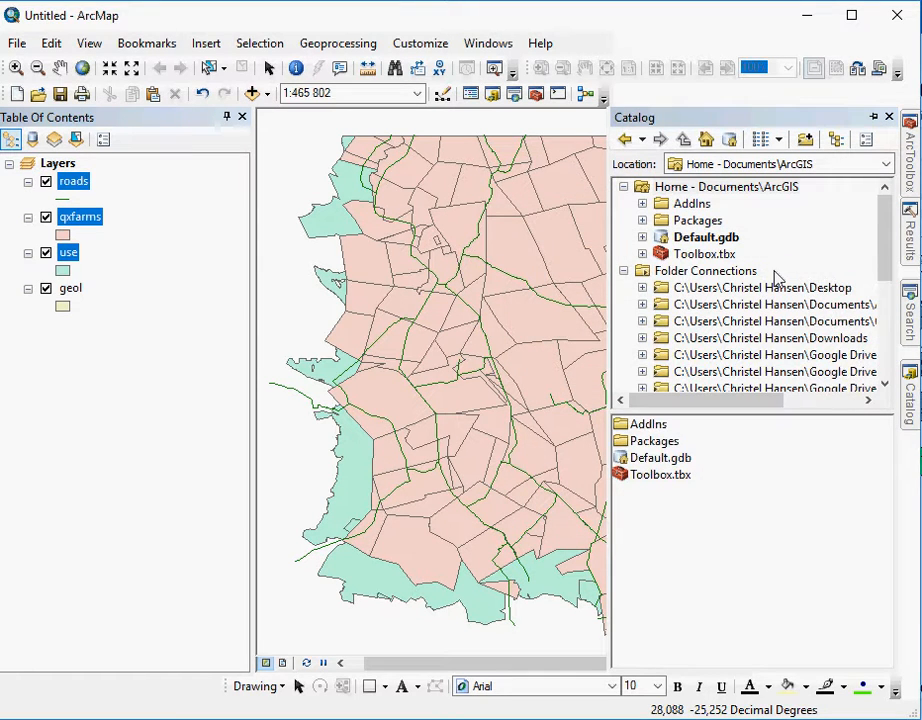
- Add geol.shp to the map from the connected Practicals folder's Practical 1\Practical_1_Data in the Catalog
{"action": "scroll", "coordinate": [776, 280], "scroll_direction": "down", "scroll_amount": 1}
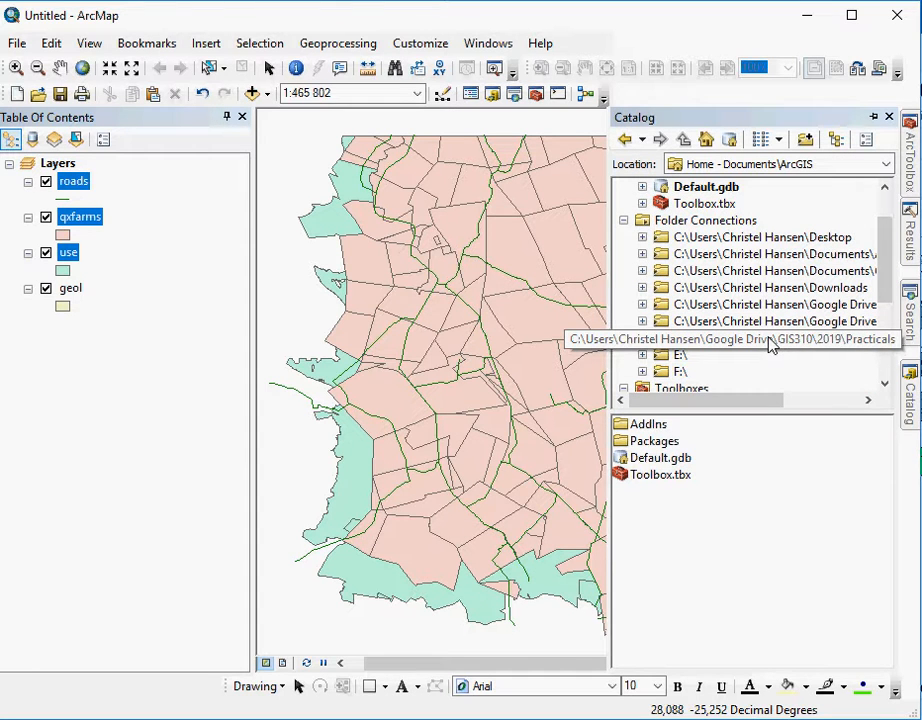
{"action": "double_click", "coordinate": [770, 345]}
{"action": "double_click", "coordinate": [669, 362]}
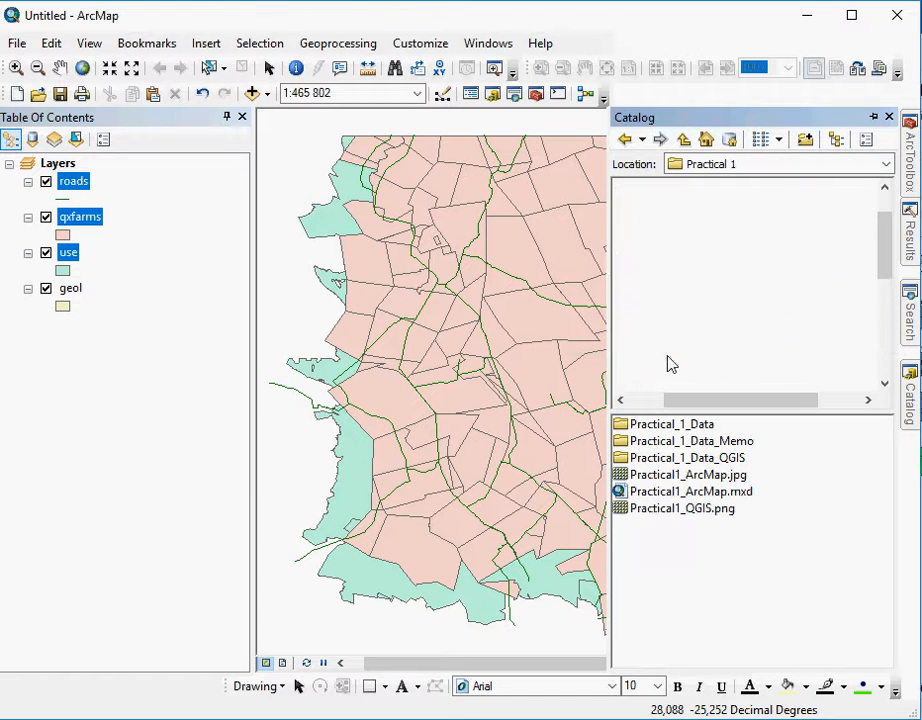
{"action": "double_click", "coordinate": [702, 291]}
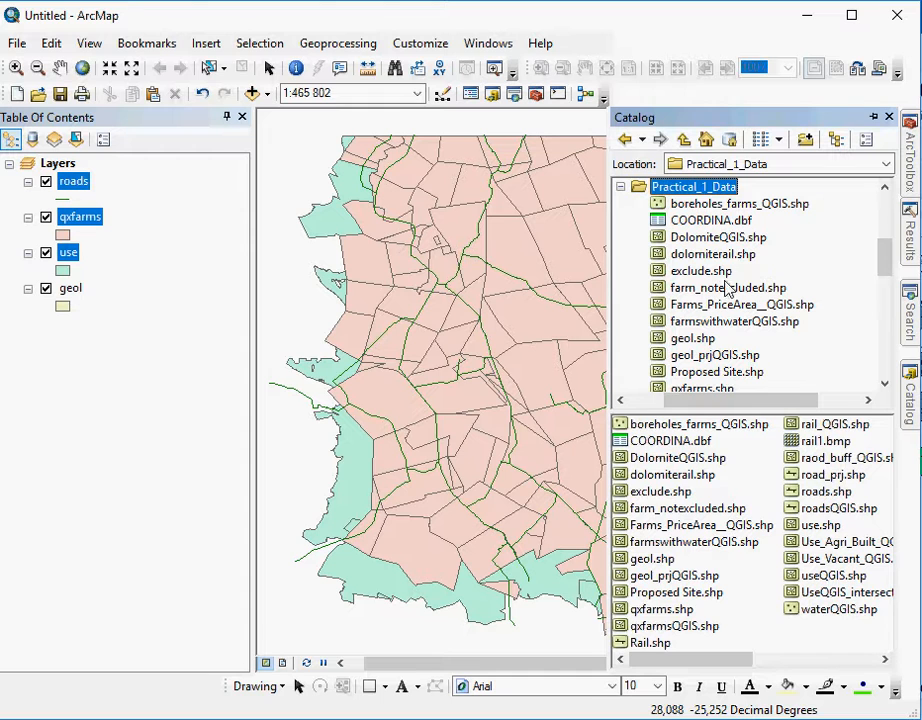
{"action": "left_click", "coordinate": [690, 342]}
{"action": "left_click_drag", "start_coordinate": [690, 345], "coordinate": [285, 289]}
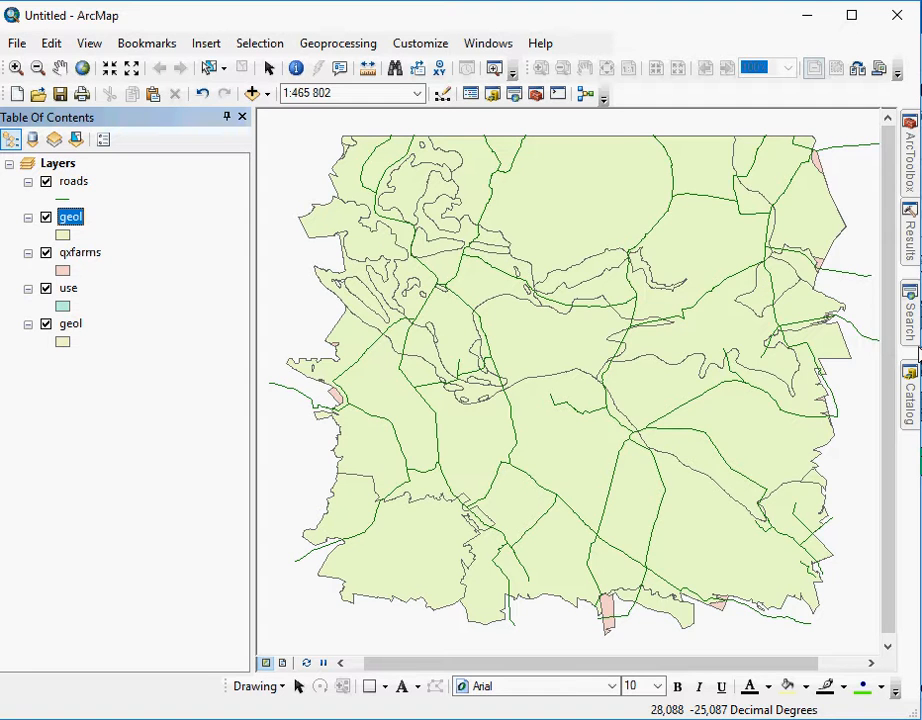
- Look through the shapefiles in the Catalog tree, inspecting geol.shp and geol_prjQGIS.shp, and toggle the tree's display
{"action": "left_click", "coordinate": [912, 393]}
{"action": "left_click", "coordinate": [710, 343]}
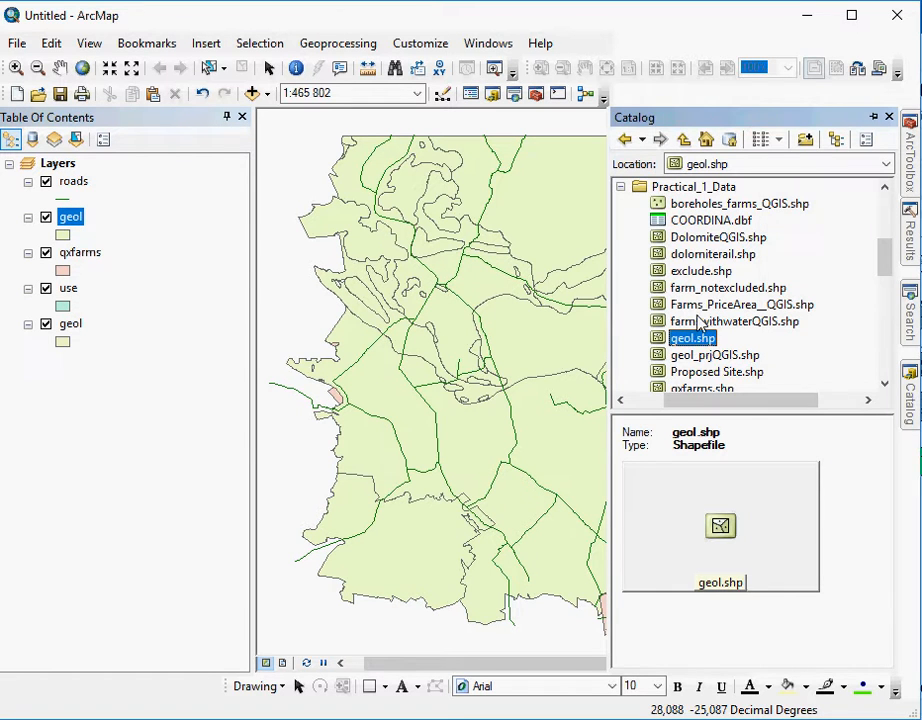
{"action": "left_click", "coordinate": [706, 356]}
{"action": "scroll", "coordinate": [702, 352], "scroll_direction": "down", "scroll_amount": 3}
{"action": "scroll", "coordinate": [700, 348], "scroll_direction": "down", "scroll_amount": 1}
{"action": "scroll", "coordinate": [700, 347], "scroll_direction": "up", "scroll_amount": 5}
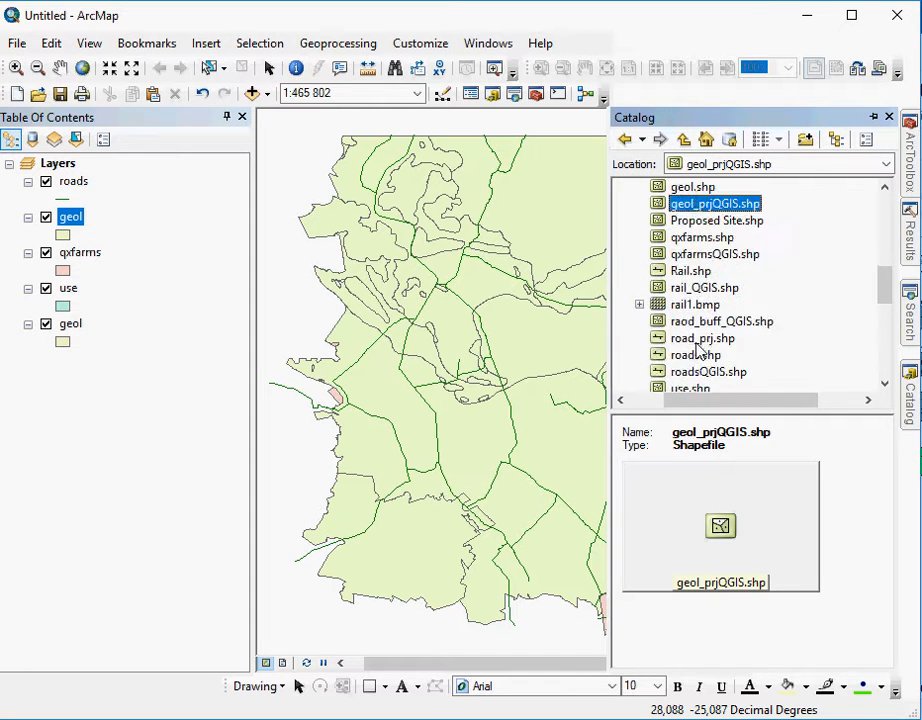
{"action": "left_click", "coordinate": [837, 141]}
{"action": "left_click", "coordinate": [837, 141]}
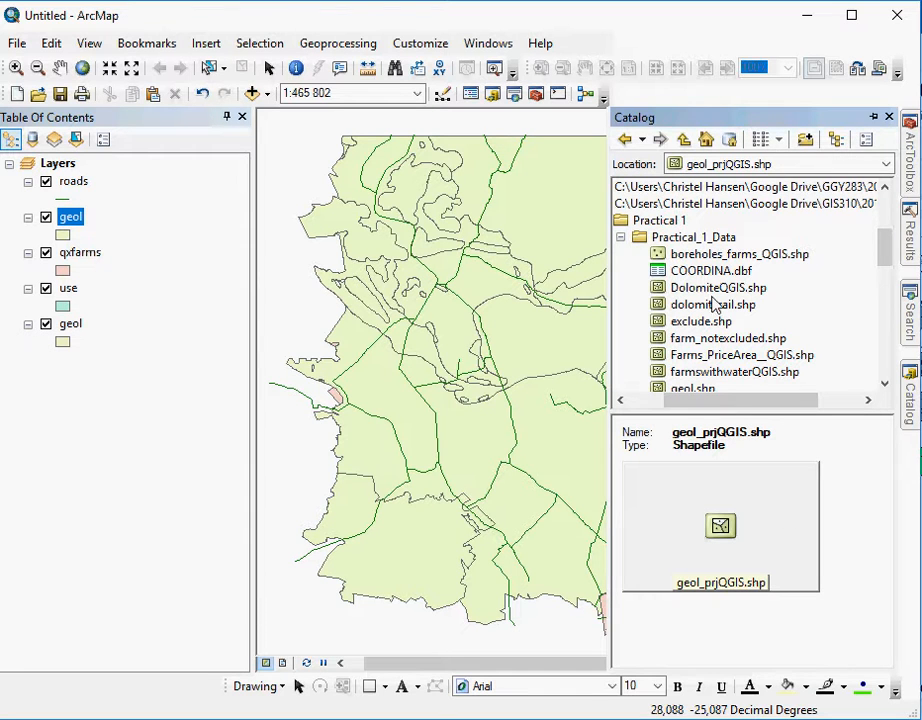
- Select geol.shp, qxfarms.shp, use.shp and roads.shp together in the Catalog's contents of Practical_1_Data and add them all to the map
{"action": "left_click", "coordinate": [693, 237]}
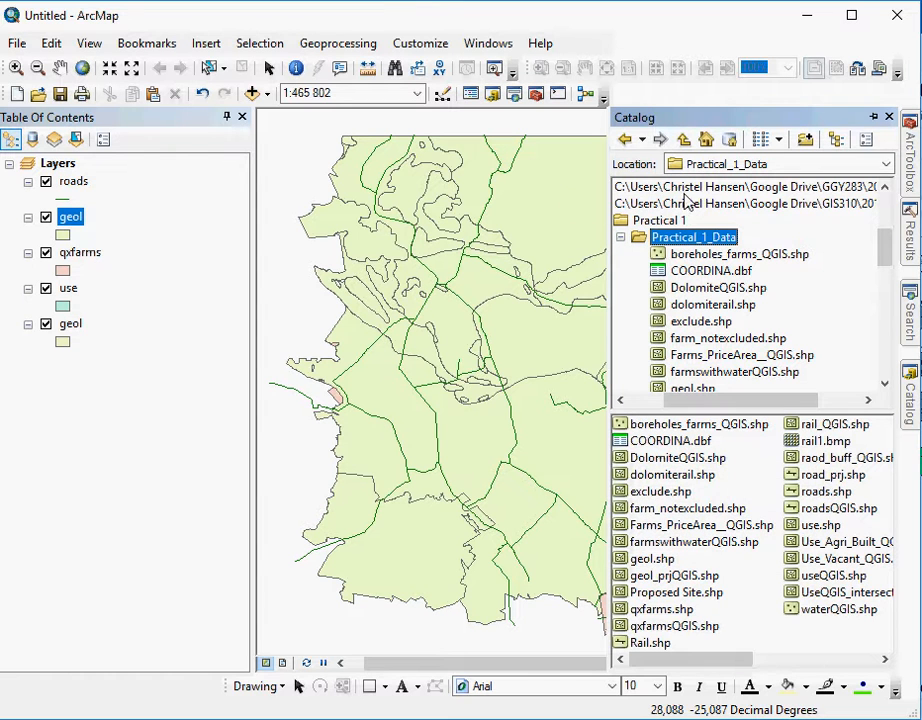
{"action": "left_click", "coordinate": [682, 237]}
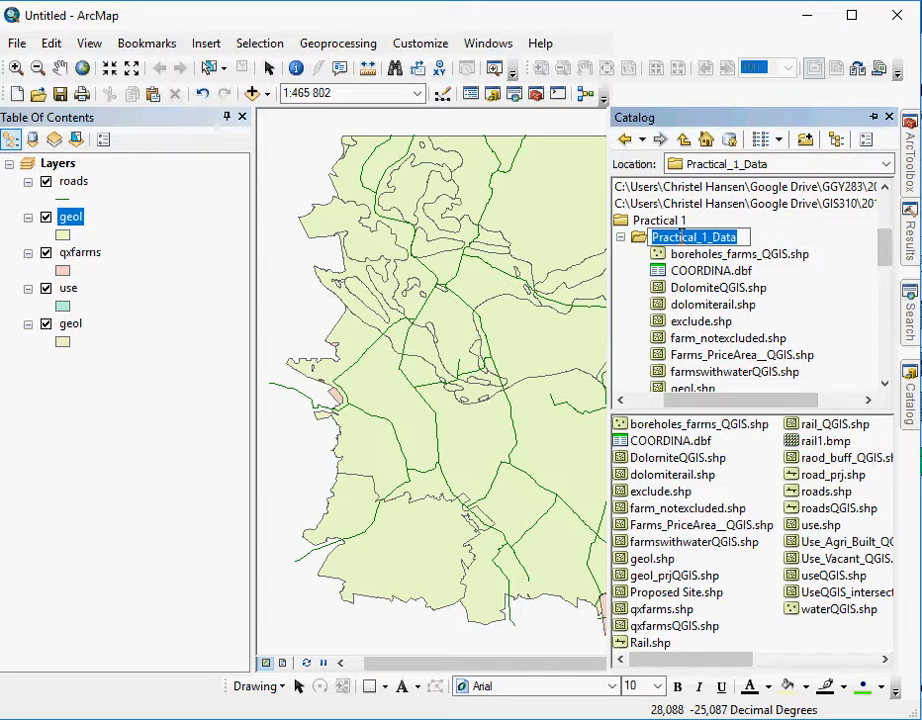
{"action": "left_click", "coordinate": [650, 560]}
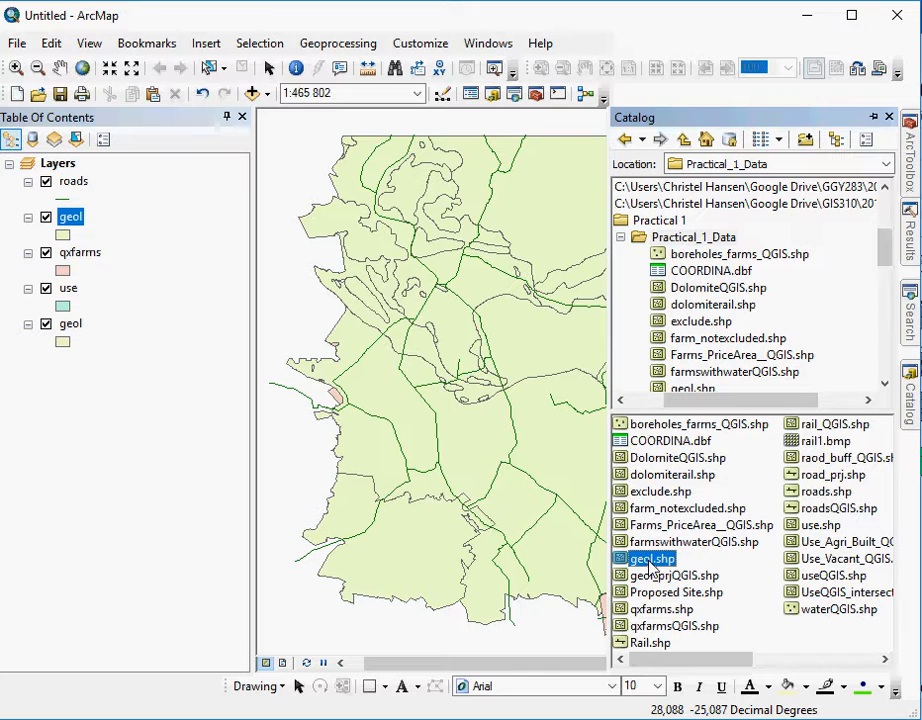
{"action": "left_click", "coordinate": [662, 609], "text": "ctrl"}
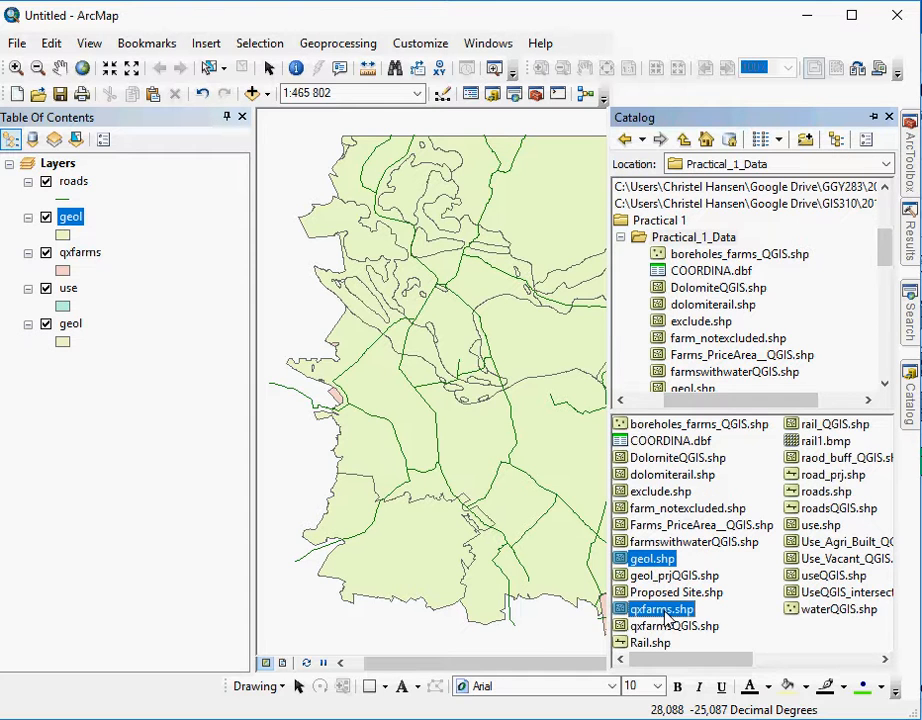
{"action": "left_click", "coordinate": [820, 526], "text": "ctrl"}
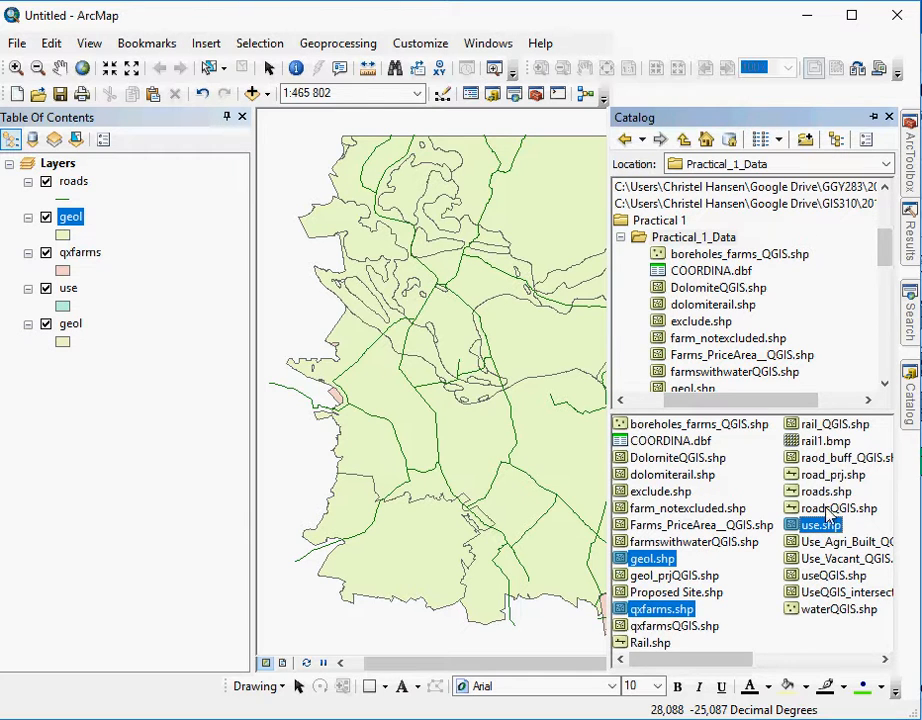
{"action": "left_click", "coordinate": [818, 493], "text": "ctrl"}
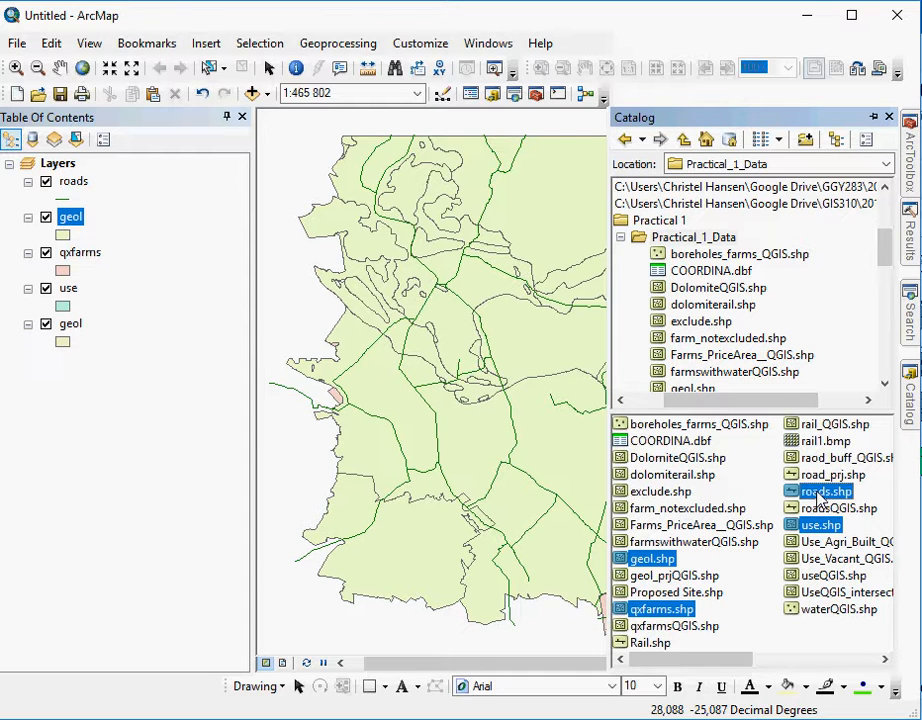
{"action": "left_click_drag", "start_coordinate": [818, 493], "coordinate": [381, 377]}
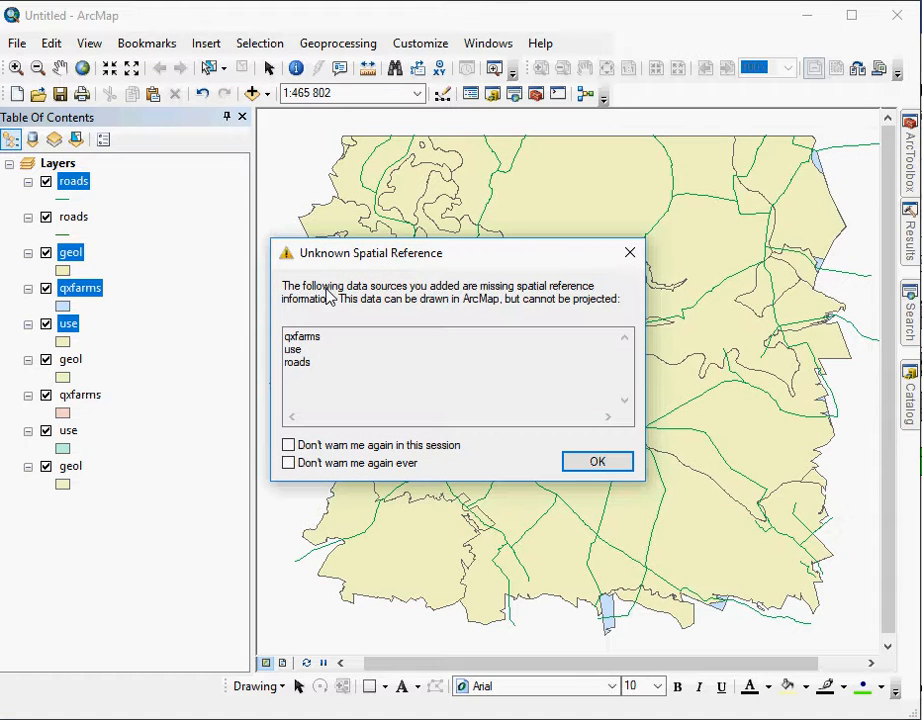
{"action": "left_click", "coordinate": [597, 463]}
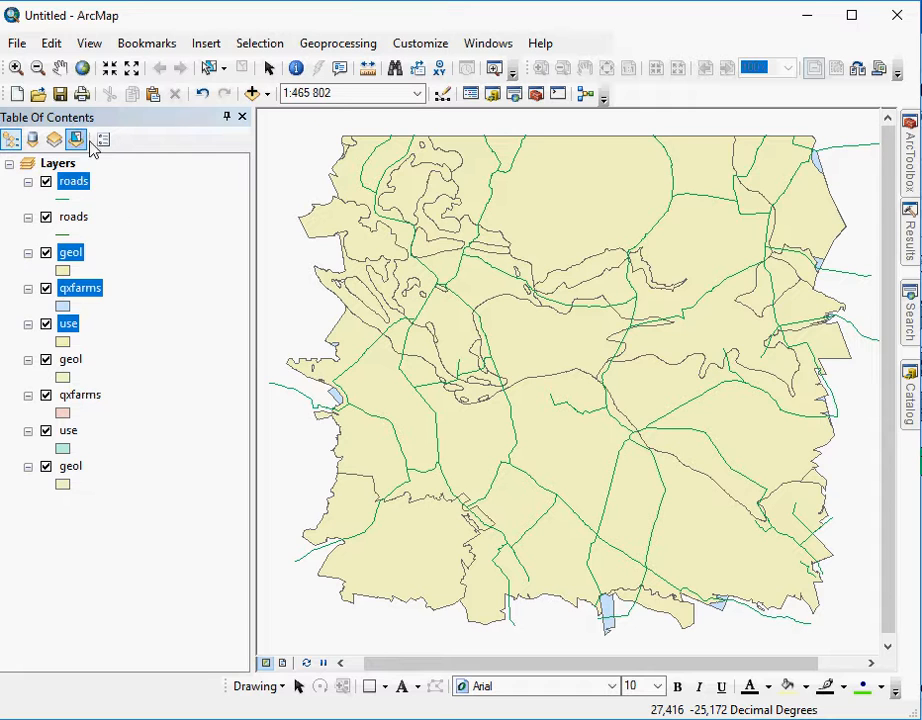
- Select the two duplicate roads layers together in the table of contents and clear the selection
{"action": "left_click", "coordinate": [140, 199]}
{"action": "left_click", "coordinate": [75, 183]}
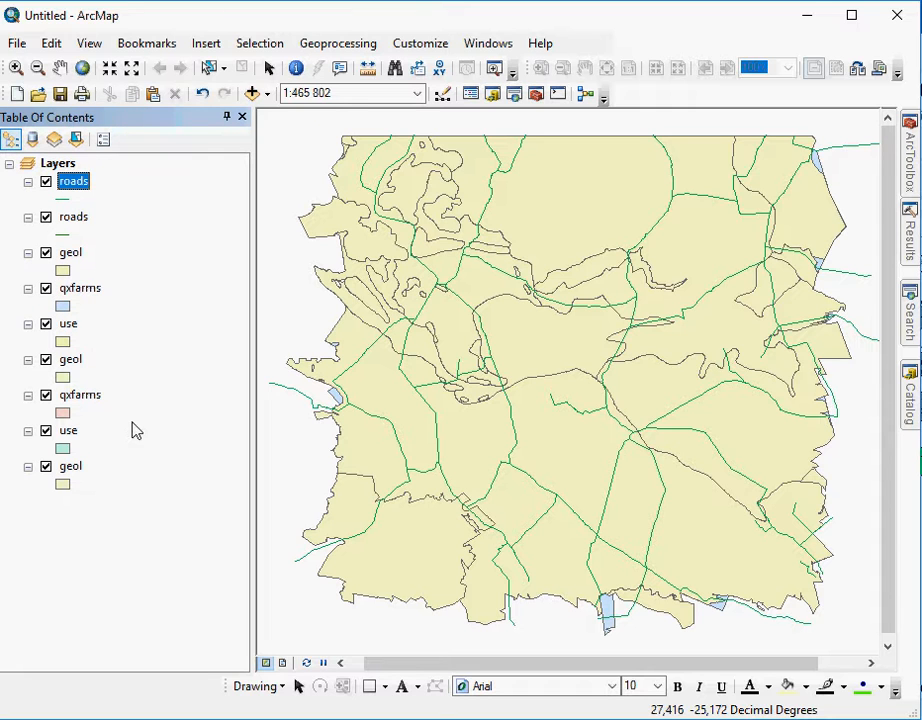
{"action": "left_click", "coordinate": [72, 220], "text": "ctrl"}
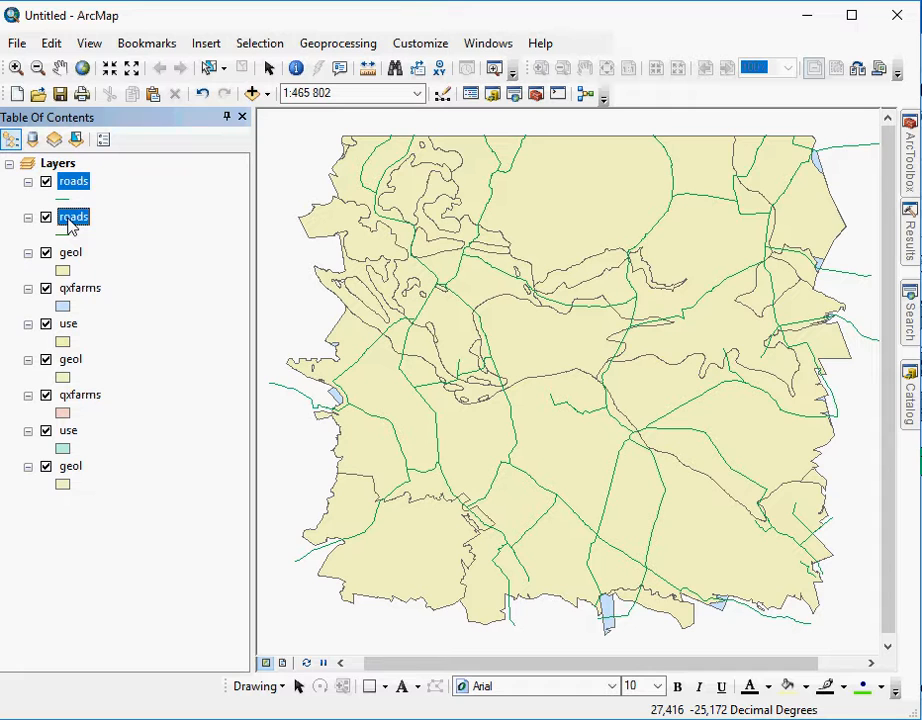
{"action": "left_click", "coordinate": [157, 234]}
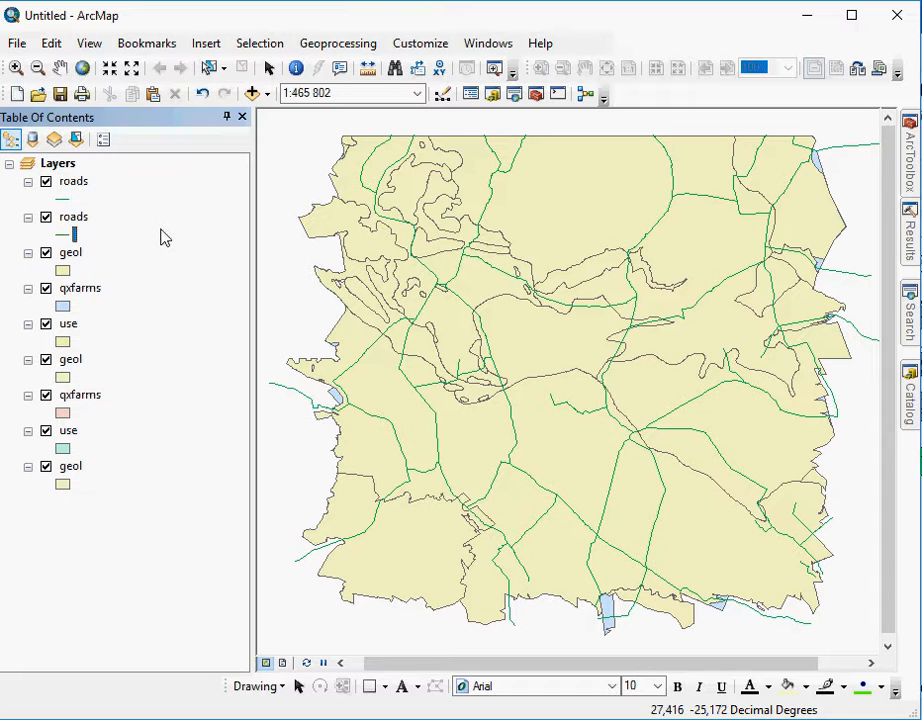
- Examine the full shapefile path in the source properties of the lower roads layer, leaving its settings as they are
{"action": "right_click", "coordinate": [78, 232]}
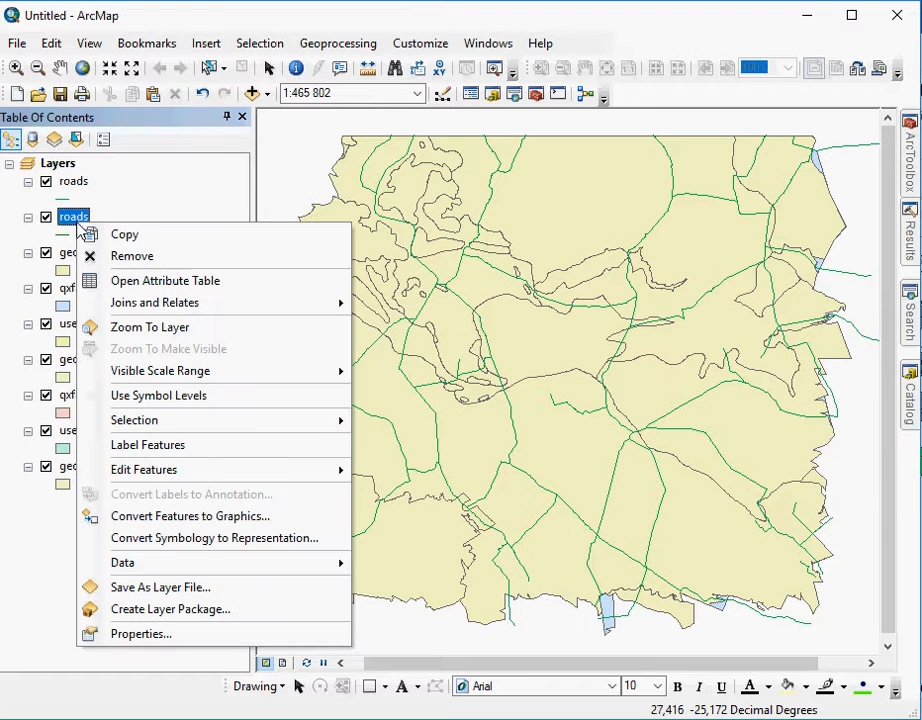
{"action": "left_click", "coordinate": [155, 636]}
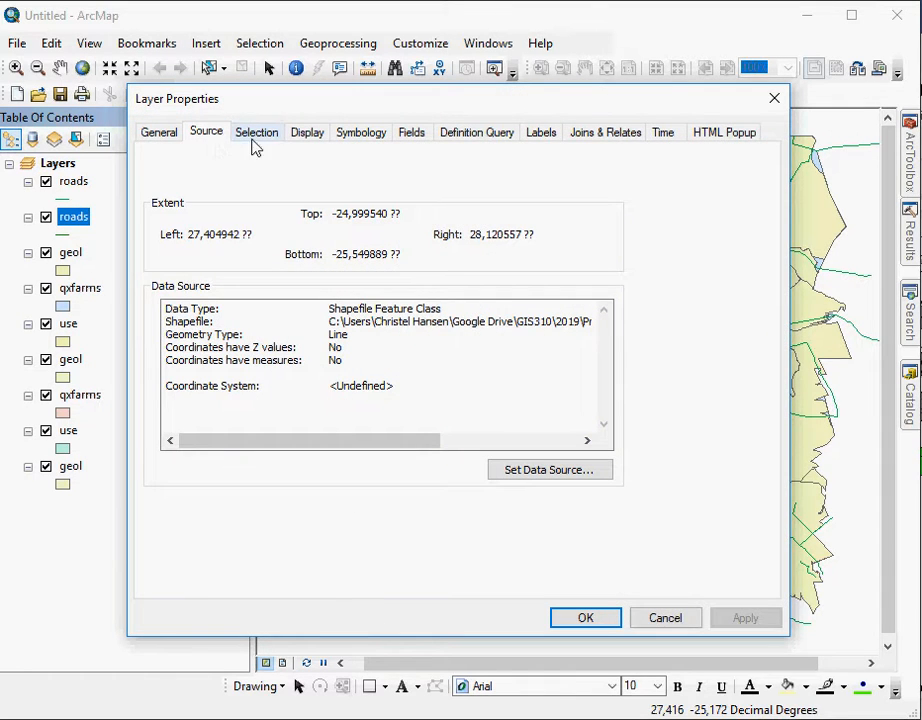
{"action": "left_click", "coordinate": [253, 138]}
{"action": "left_click", "coordinate": [167, 138]}
{"action": "left_click", "coordinate": [210, 136]}
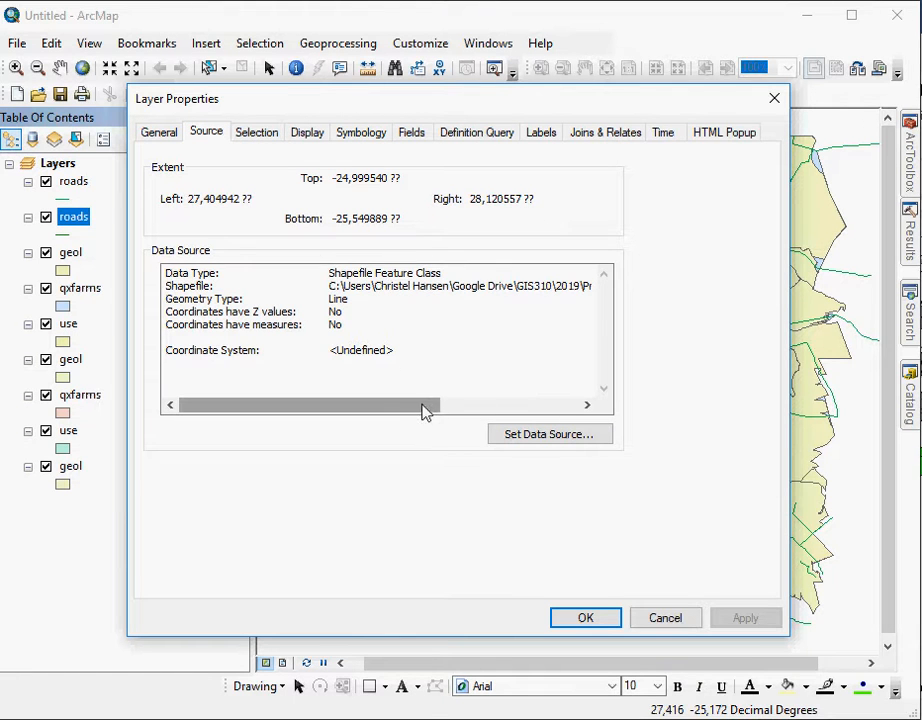
{"action": "left_click_drag", "start_coordinate": [416, 414], "coordinate": [582, 421]}
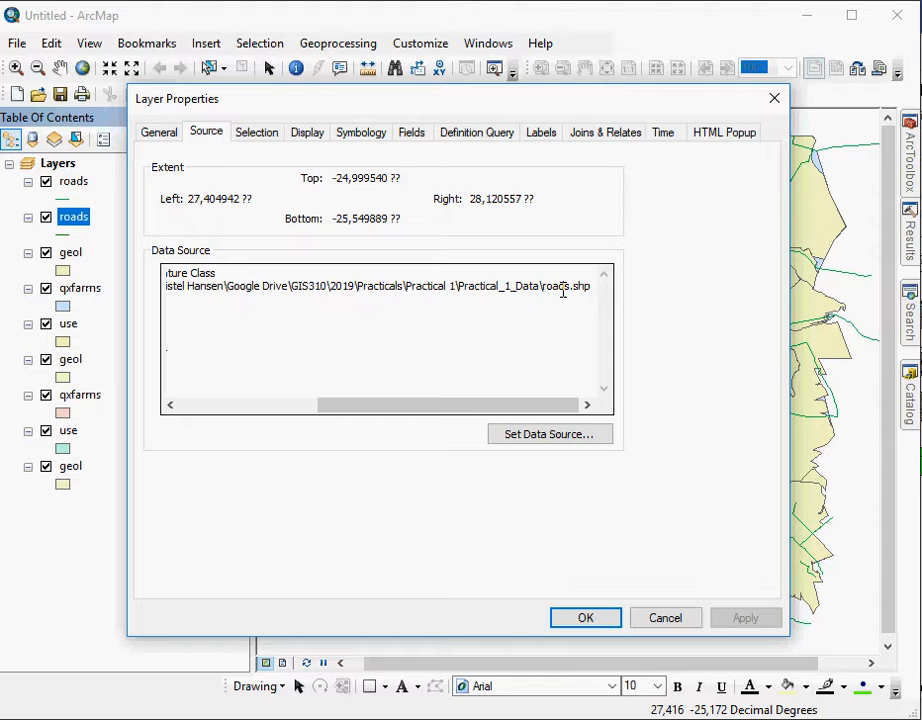
{"action": "left_click", "coordinate": [661, 618]}
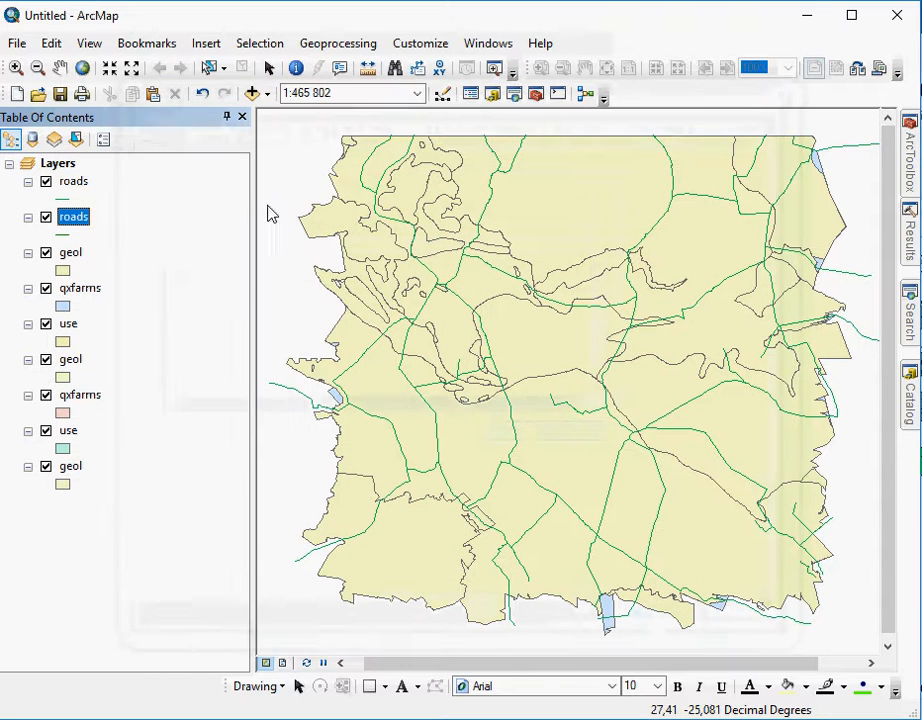
- Examine the full shapefile path of the uppermost roads layer in its source properties for comparison with the other roads layer
{"action": "right_click", "coordinate": [76, 185]}
{"action": "left_click", "coordinate": [233, 592]}
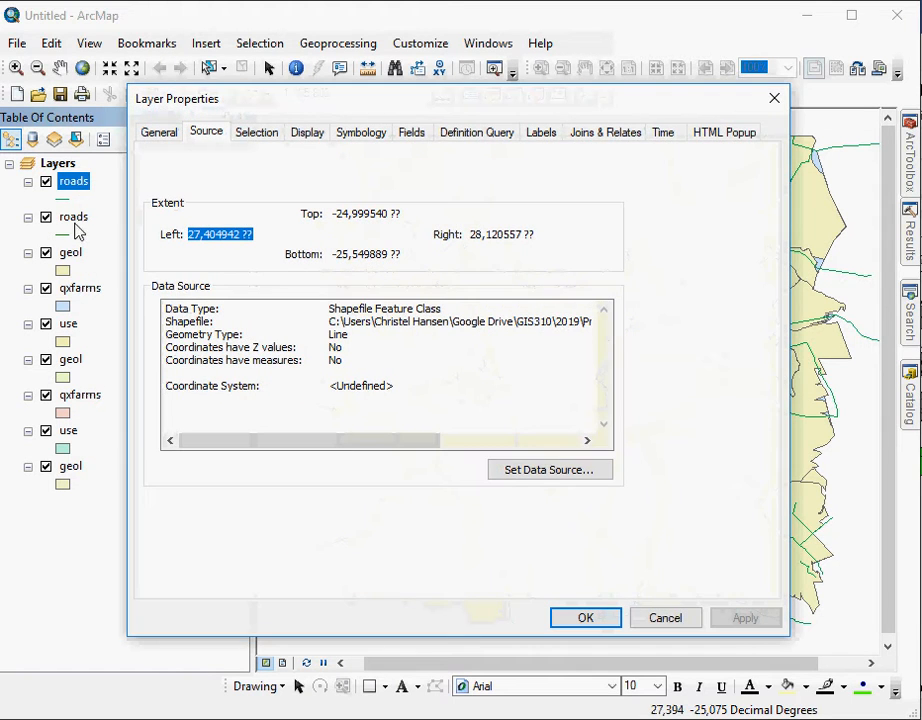
{"action": "left_click_drag", "start_coordinate": [330, 444], "coordinate": [490, 438]}
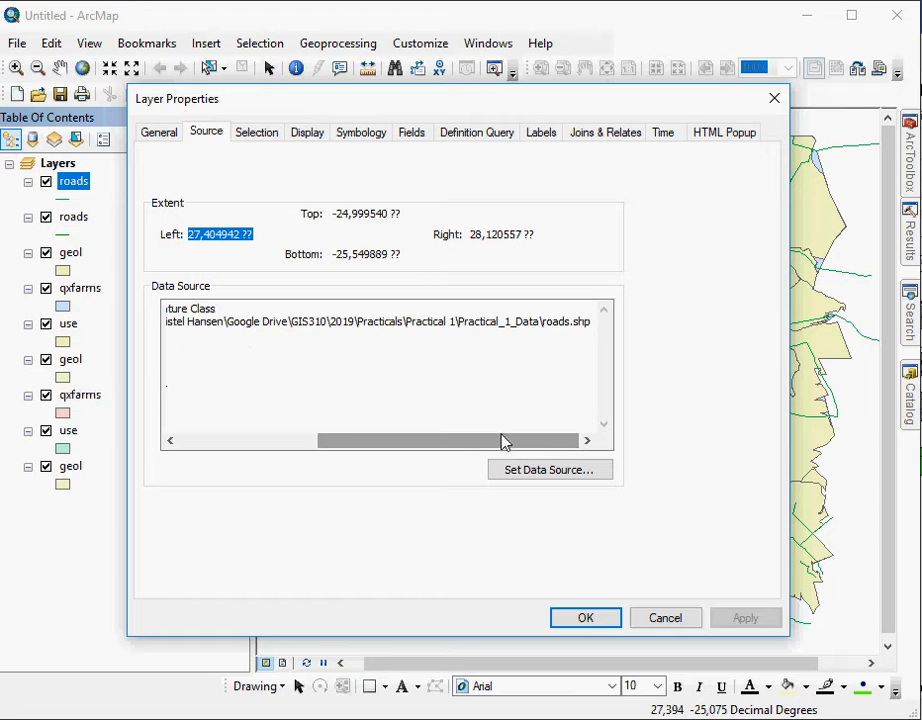
{"action": "left_click", "coordinate": [666, 620]}
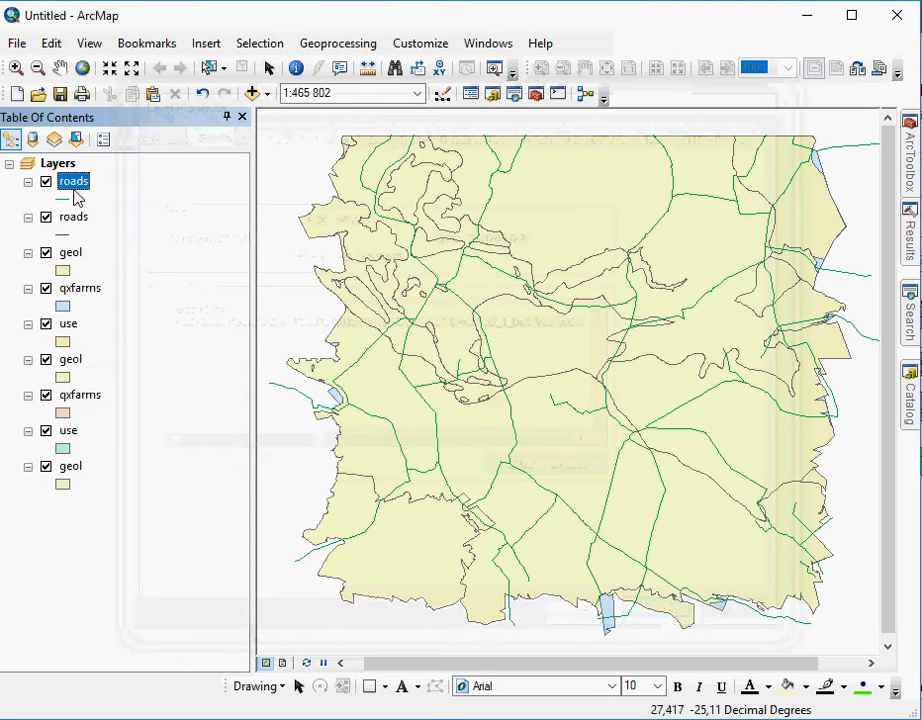
- Select both roads layers together in the table of contents
{"action": "left_click", "coordinate": [73, 217], "text": "ctrl"}
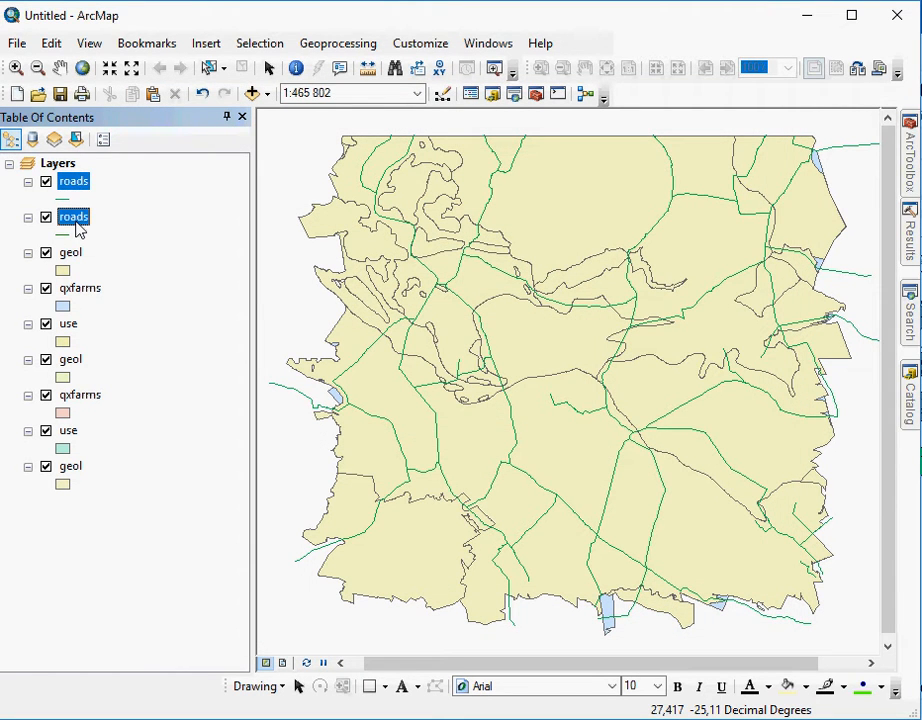